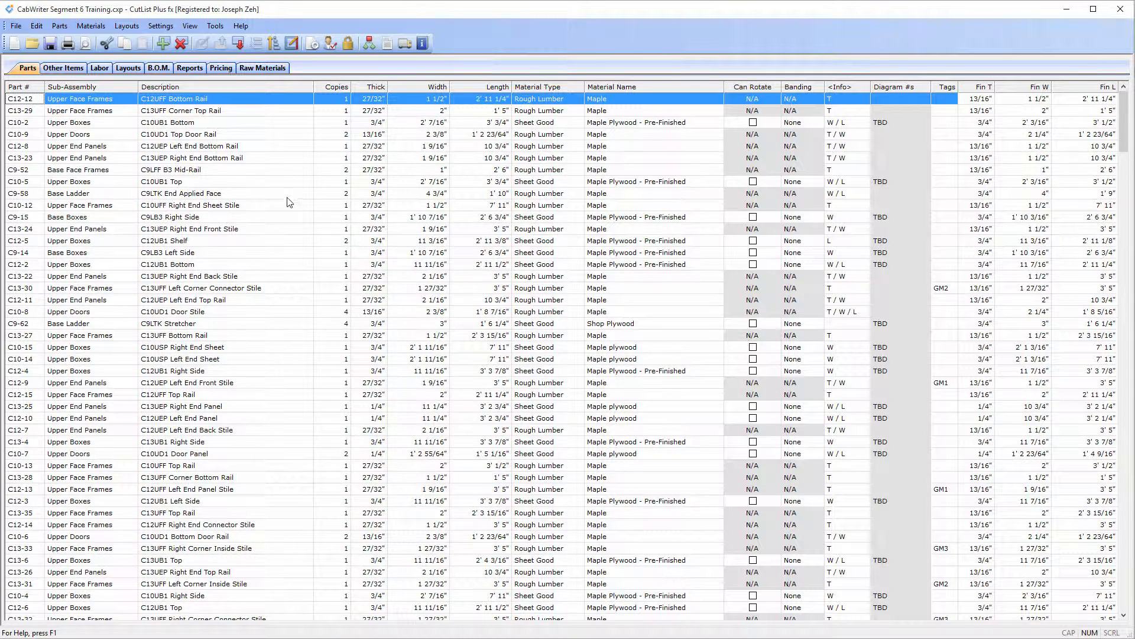
- Check the label contents options for all parts, preview the printed part labels, and return to the parts list
left_click(16, 25)
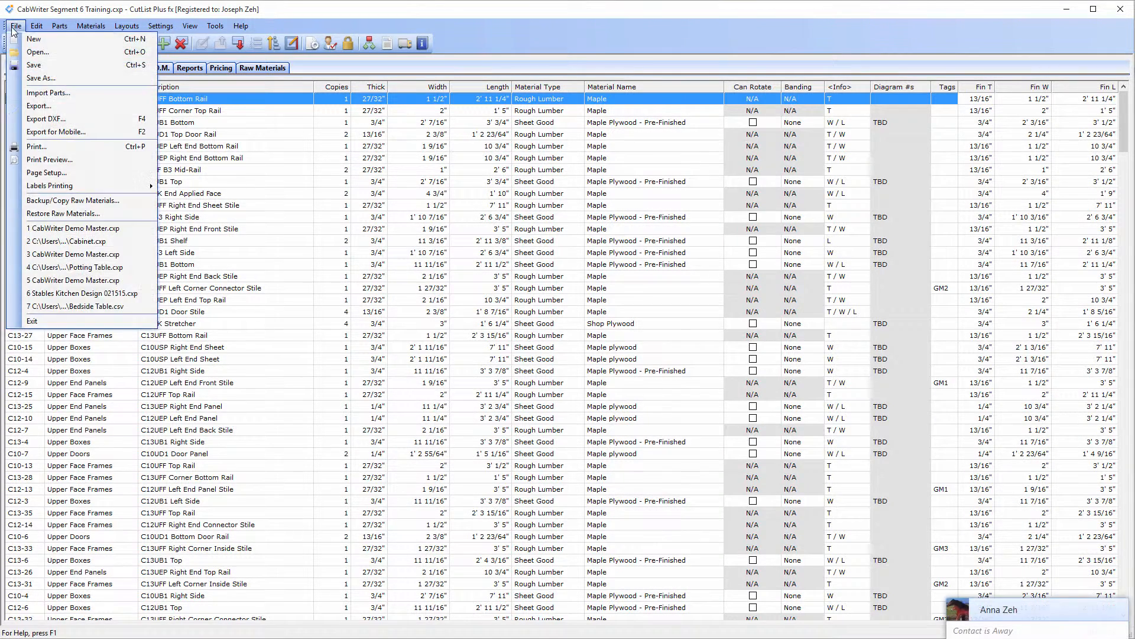
mouse_move(61, 188)
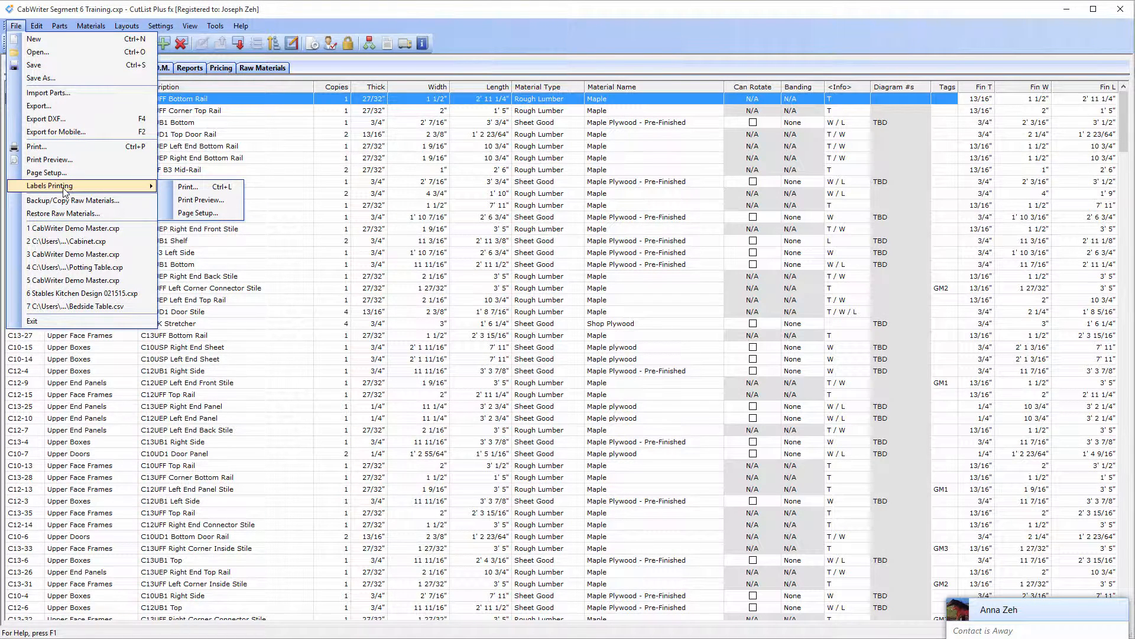
left_click(201, 200)
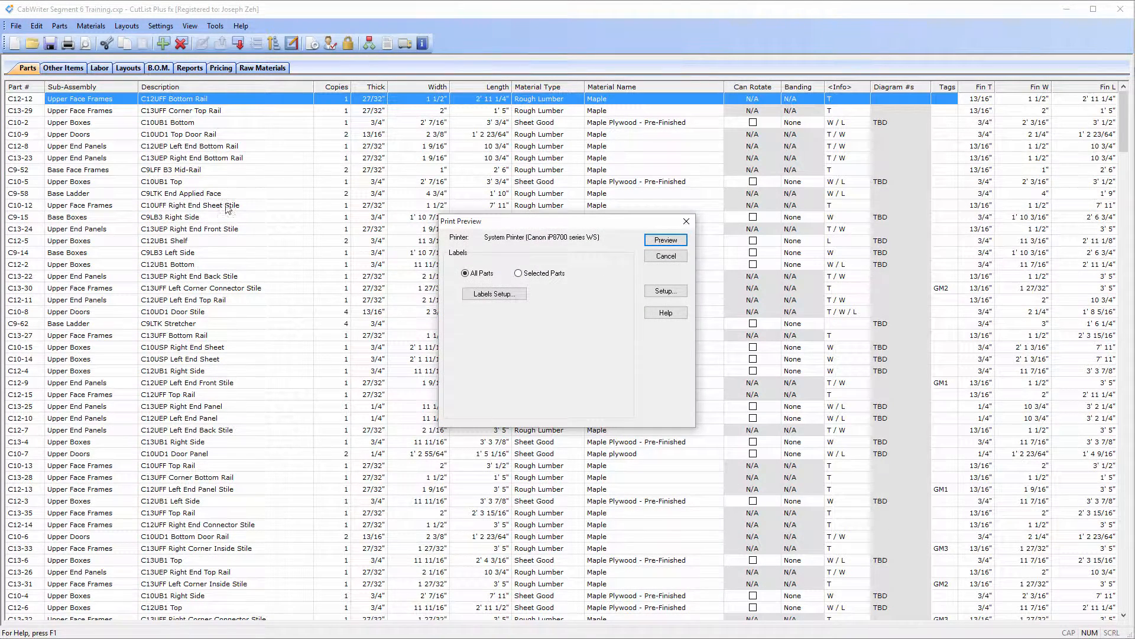
left_click(495, 294)
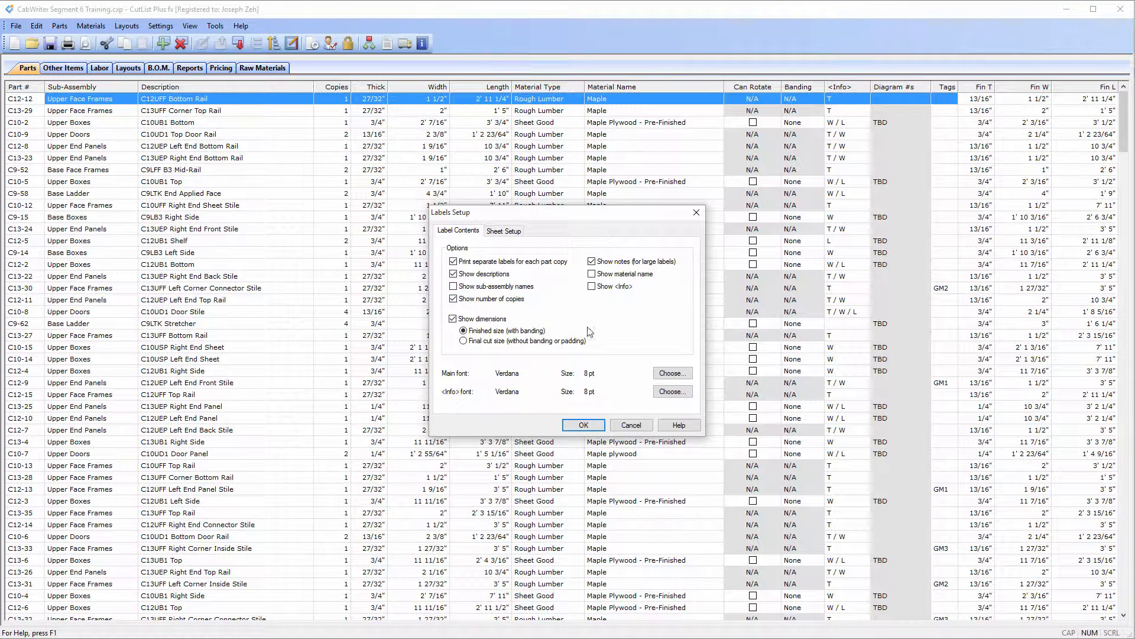
left_click(578, 426)
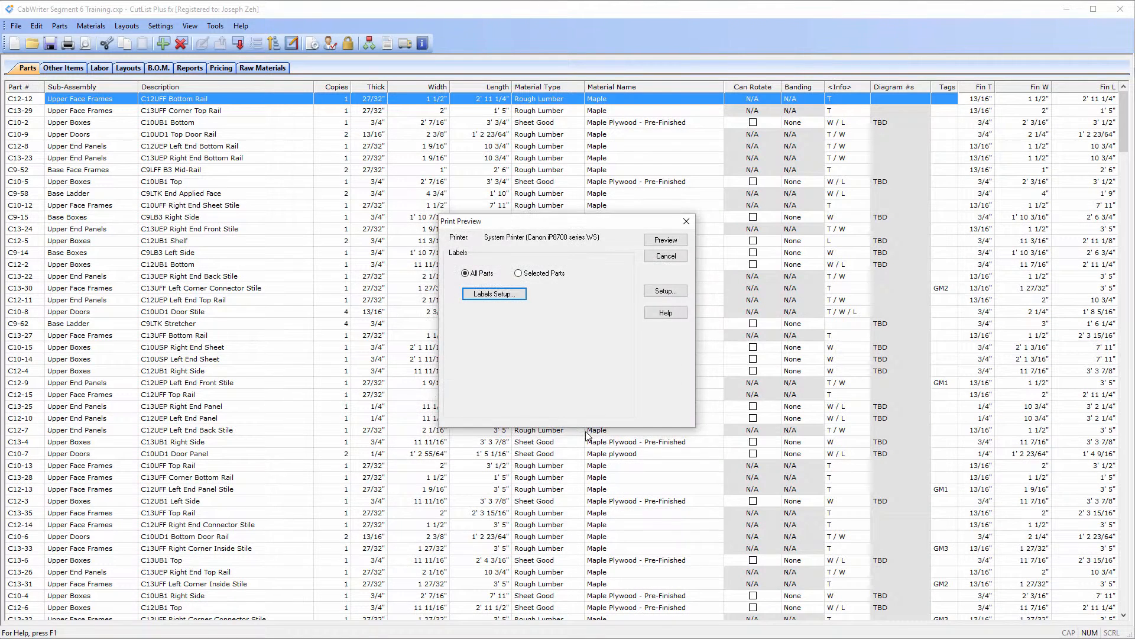
left_click(666, 240)
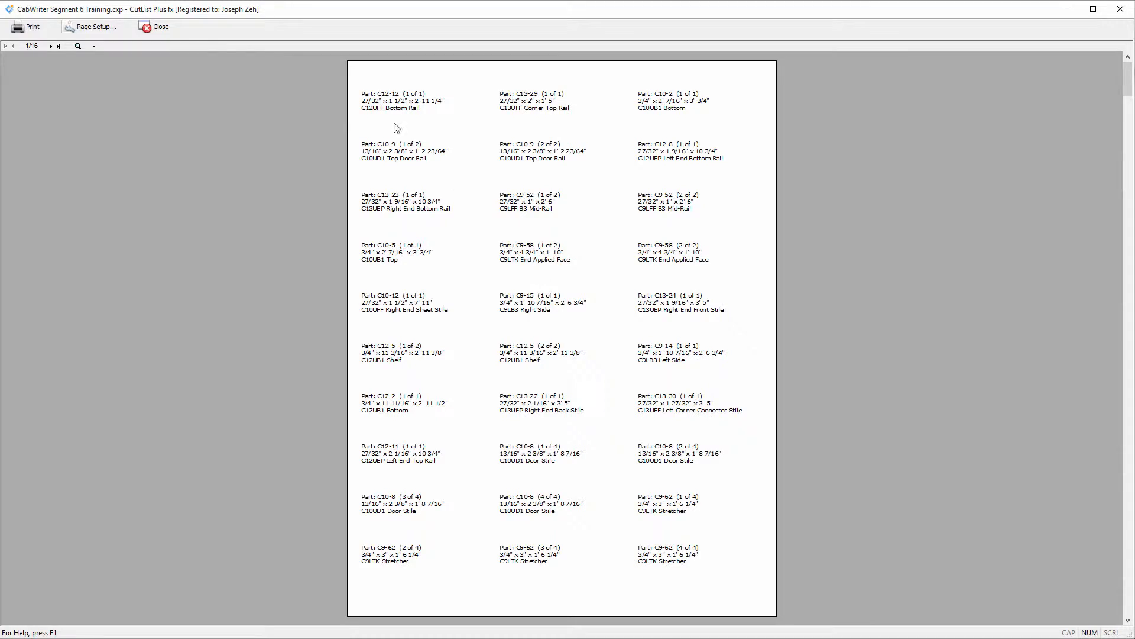
left_click(156, 26)
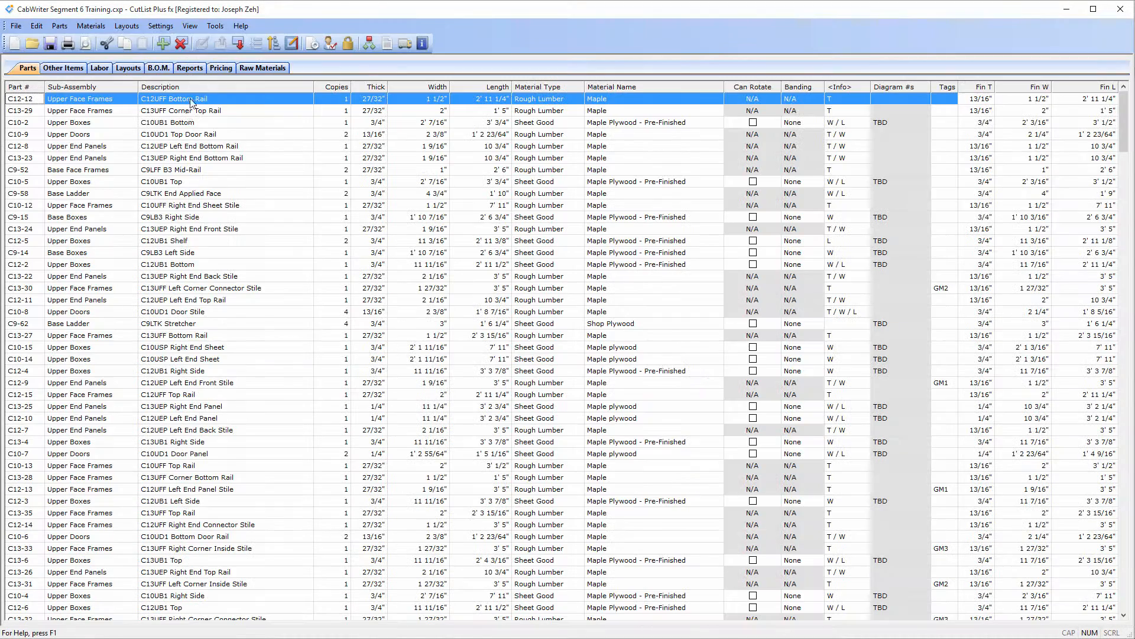
- Sort the parts list by part number and go back to its first entries
left_click(108, 86)
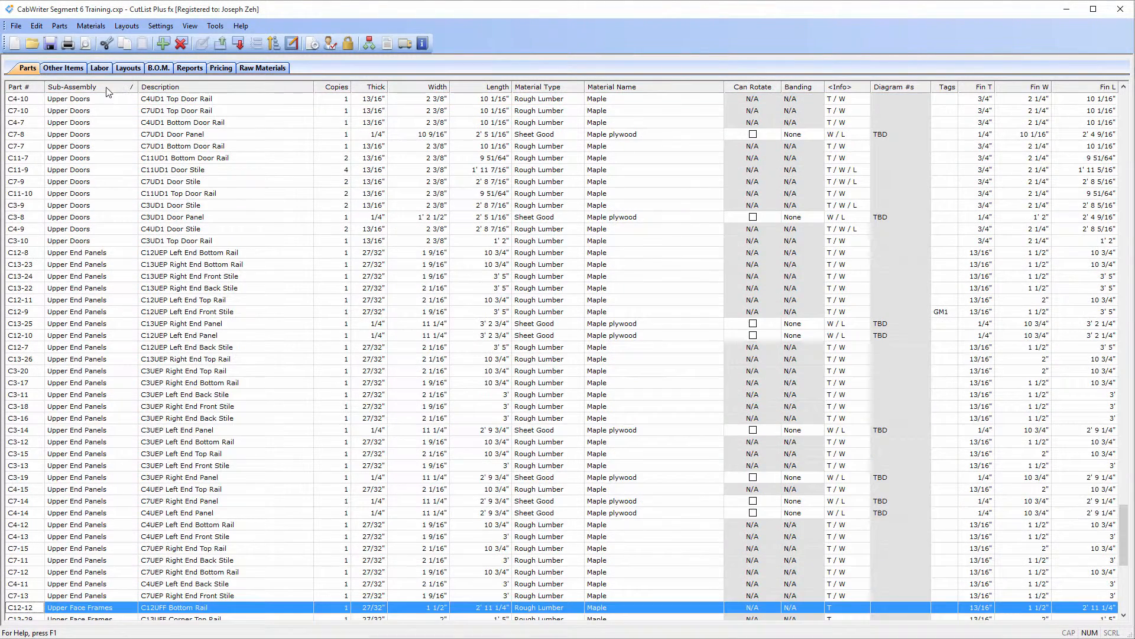
left_click(33, 87)
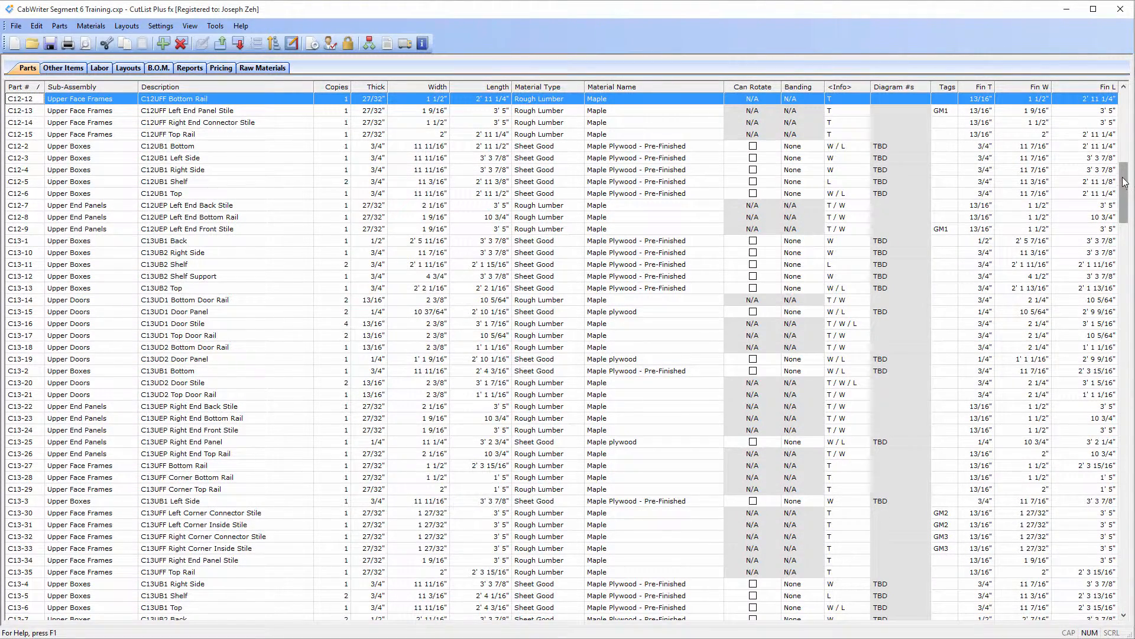
left_click_drag(1125, 182, 1124, 113)
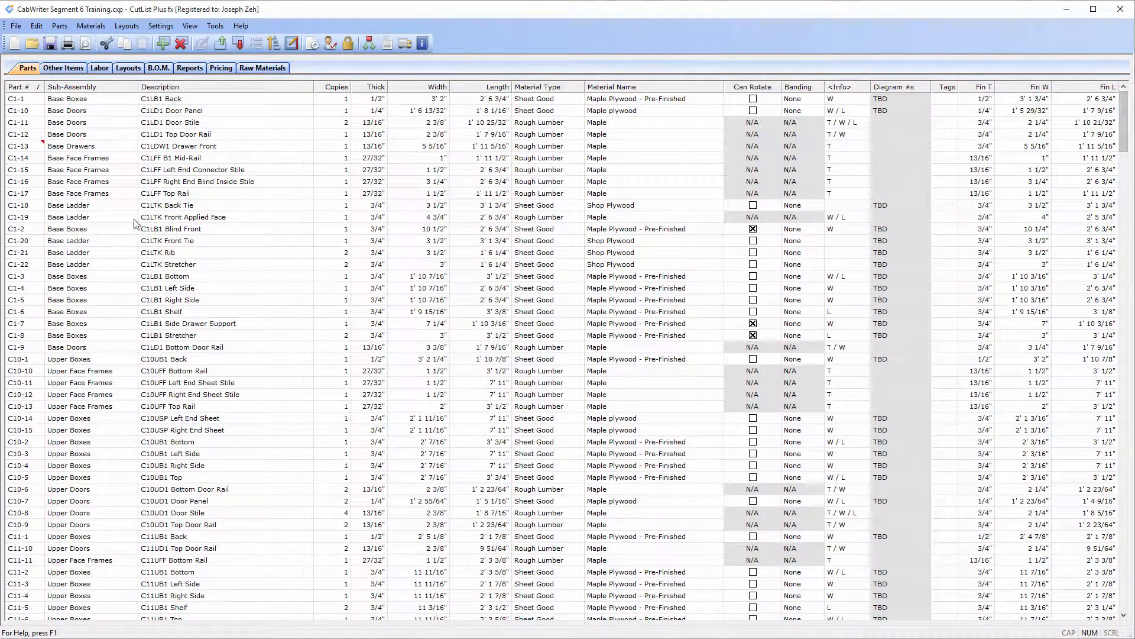
- Preview the labels of all parts in part-number order, checking the note on the C1-13 drawer front label
mouse_move(43, 149)
left_click(16, 27)
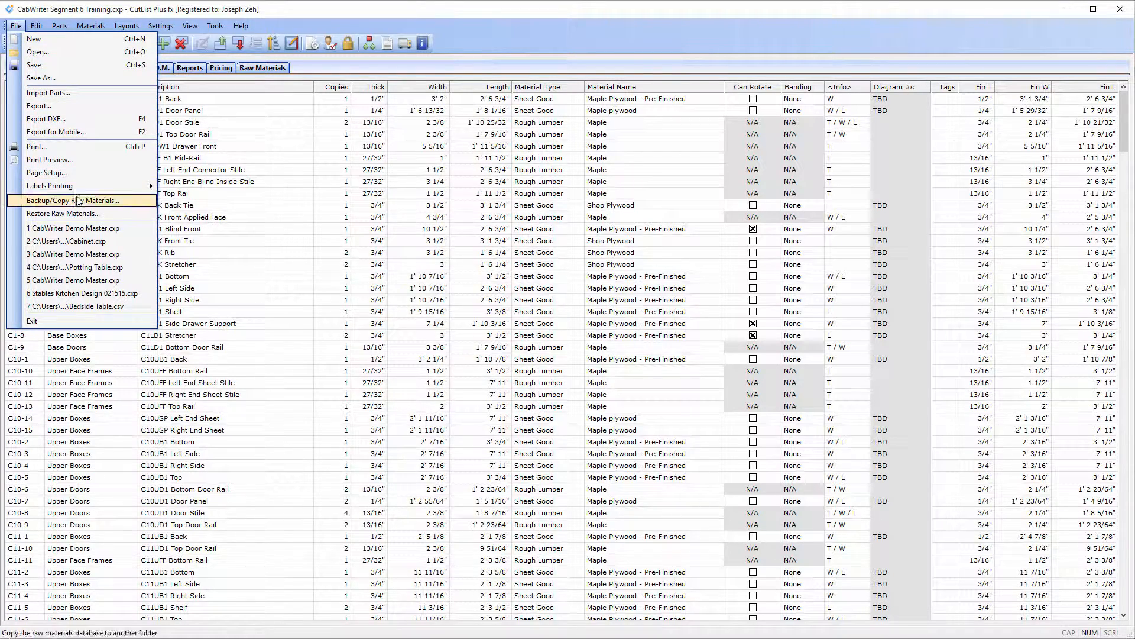
mouse_move(83, 190)
left_click(208, 202)
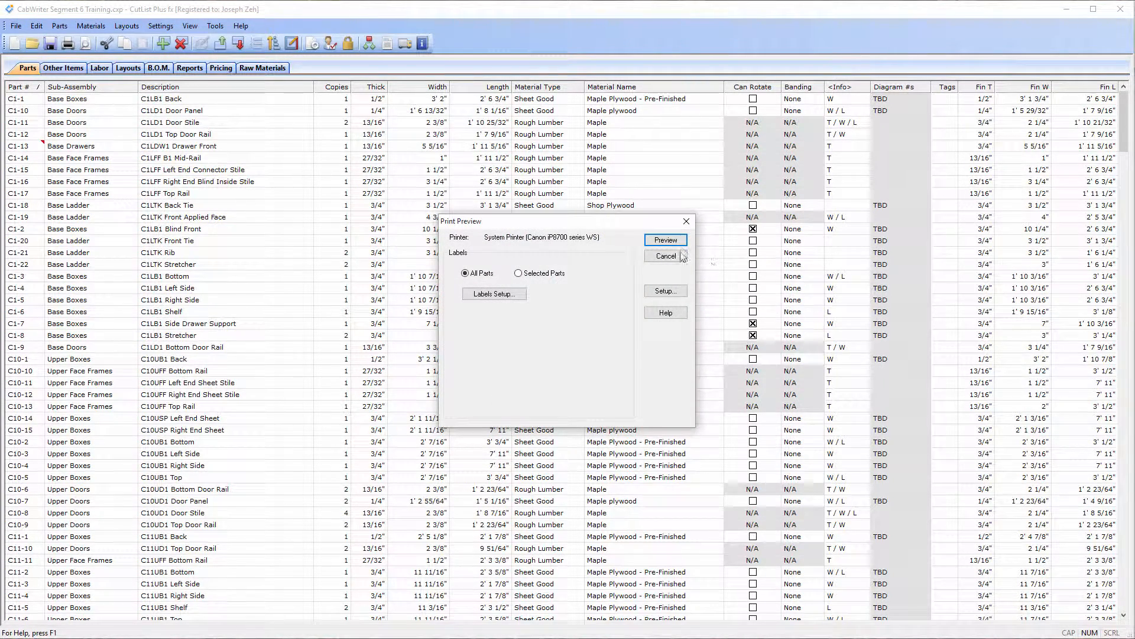
left_click(665, 239)
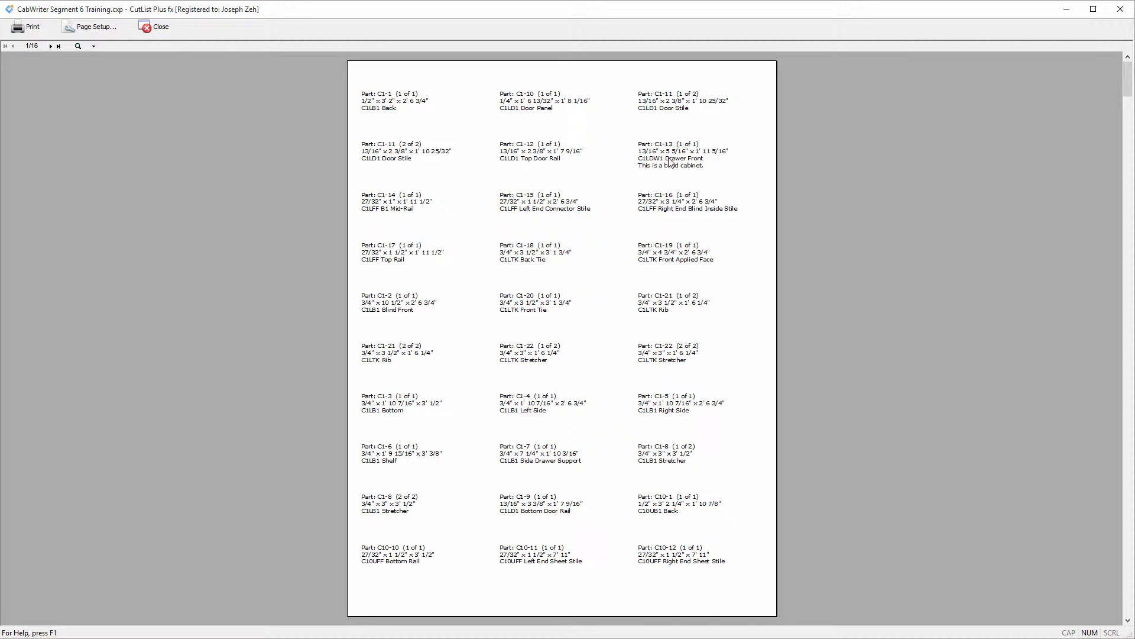
left_click(153, 26)
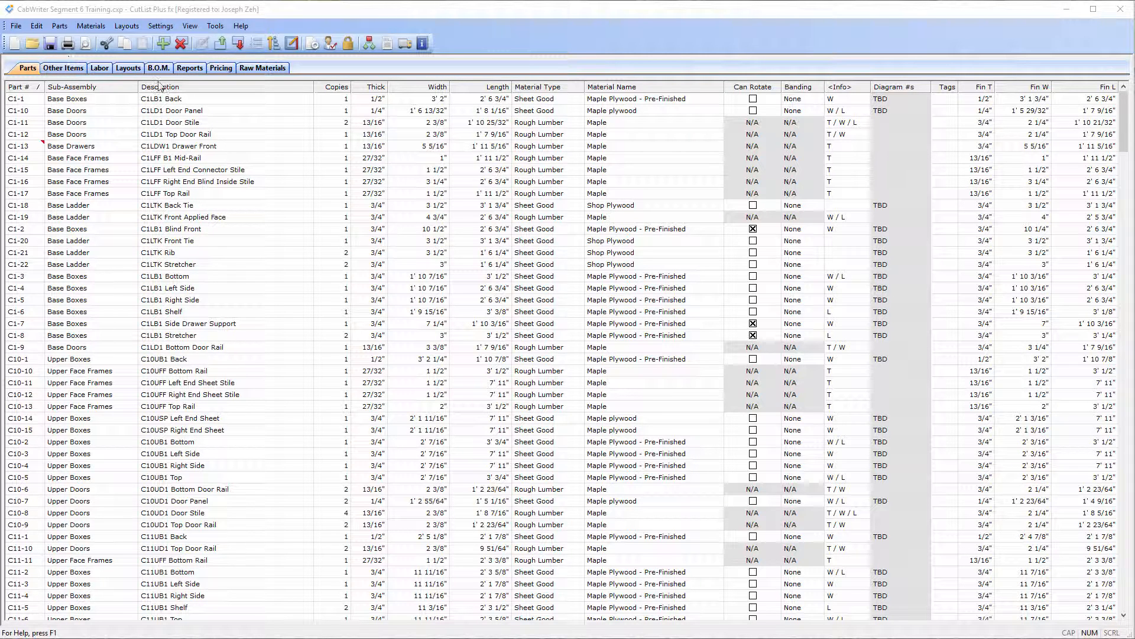
- Show the layout diagrams for the 3/4" Maple Plywood - Pre-Finished sheets and look through all of them
left_click(126, 69)
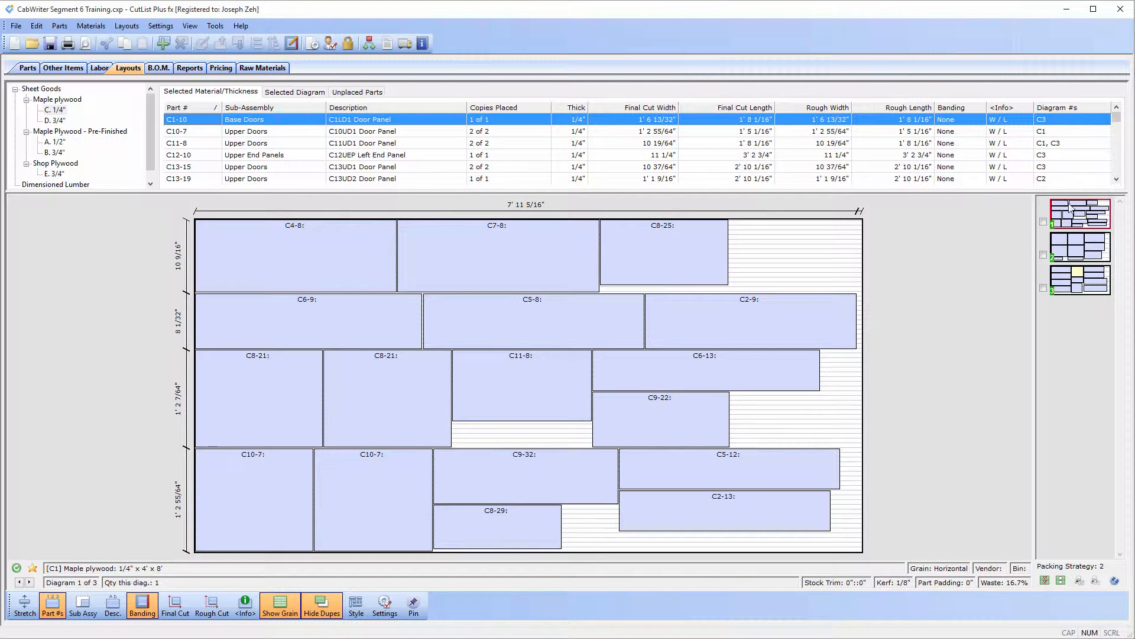
left_click(60, 152)
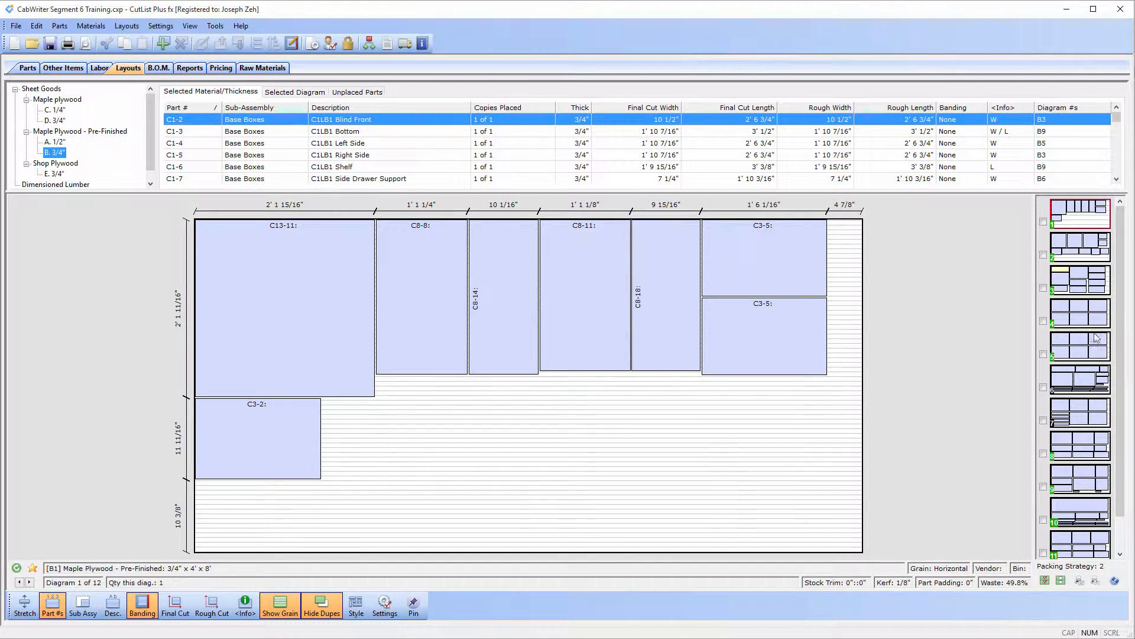
left_click_drag(1120, 315, 1124, 349)
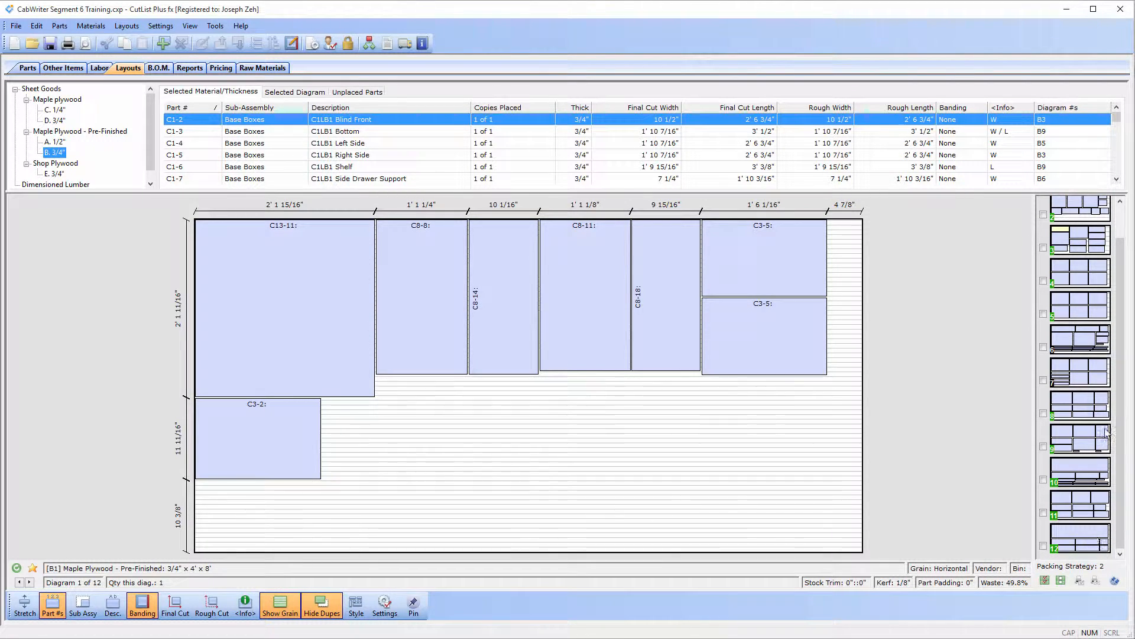
left_click_drag(1126, 453, 1134, 430)
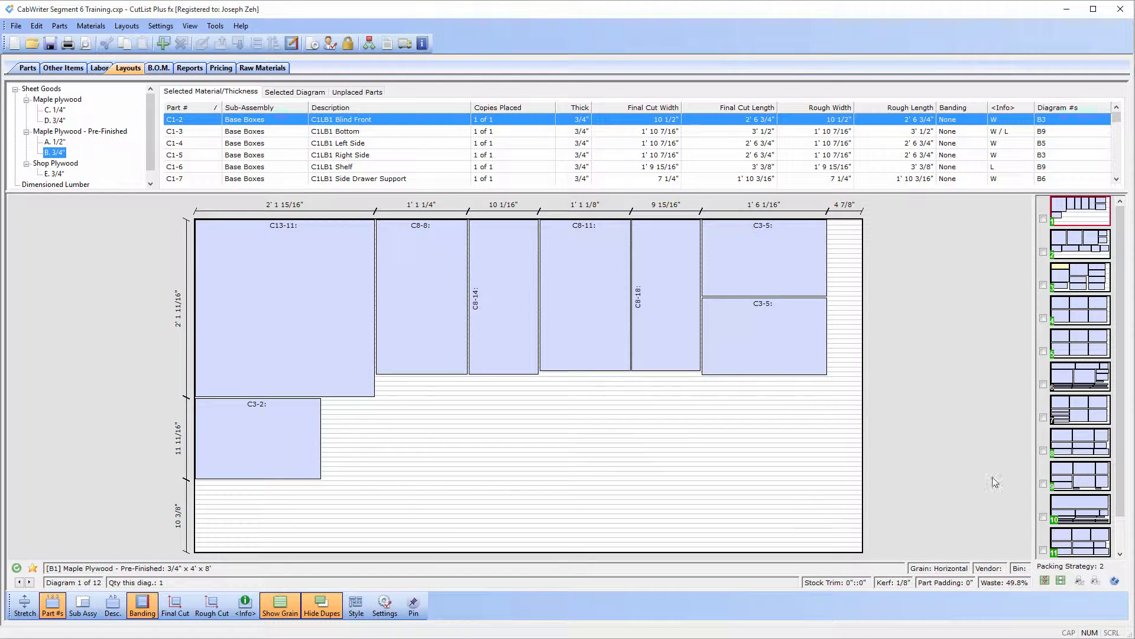
left_click_drag(1119, 467, 1122, 511)
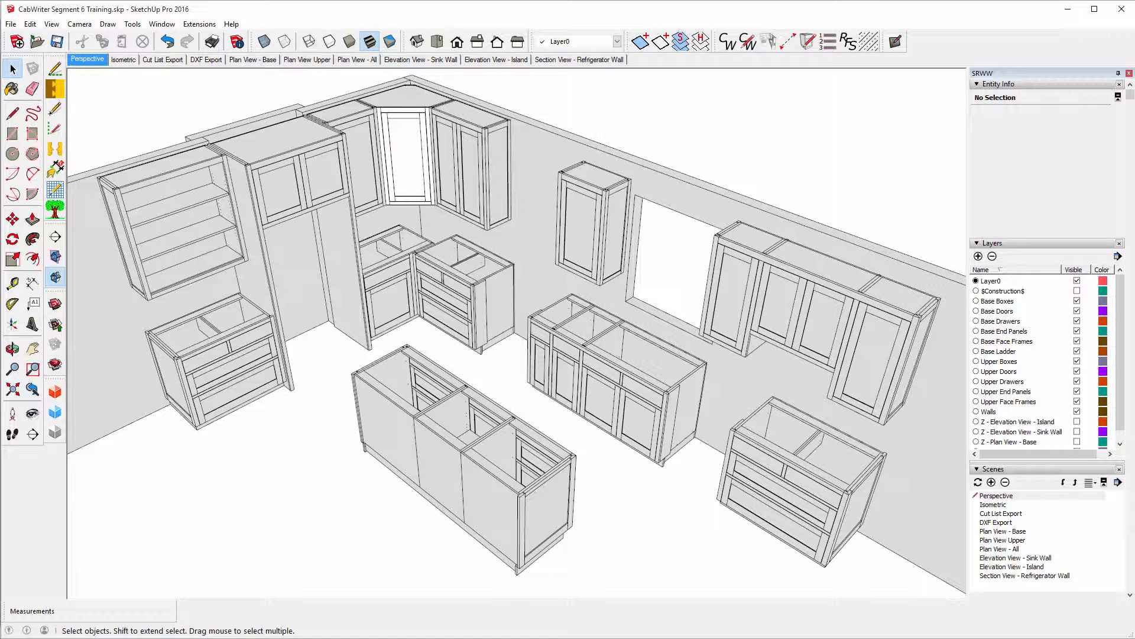
- Switch to File Explorer and open CabWriter Segment 6 Training.cwx from the CabWriter - Segment 6 folder
left_click_drag(1134, 90, 514, 87)
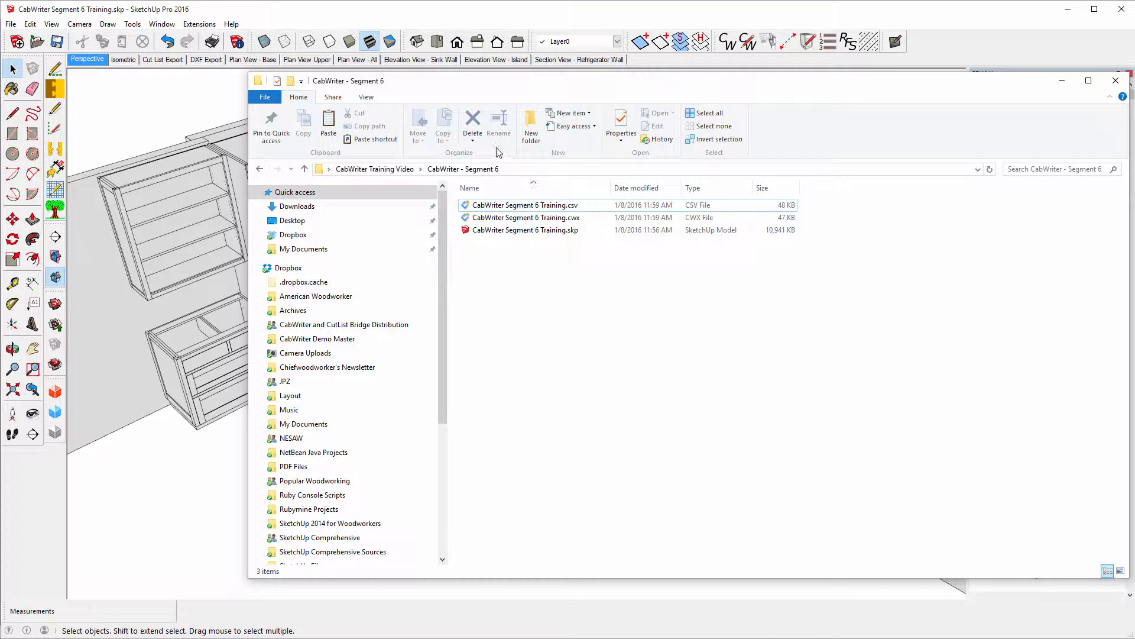
left_click(553, 218)
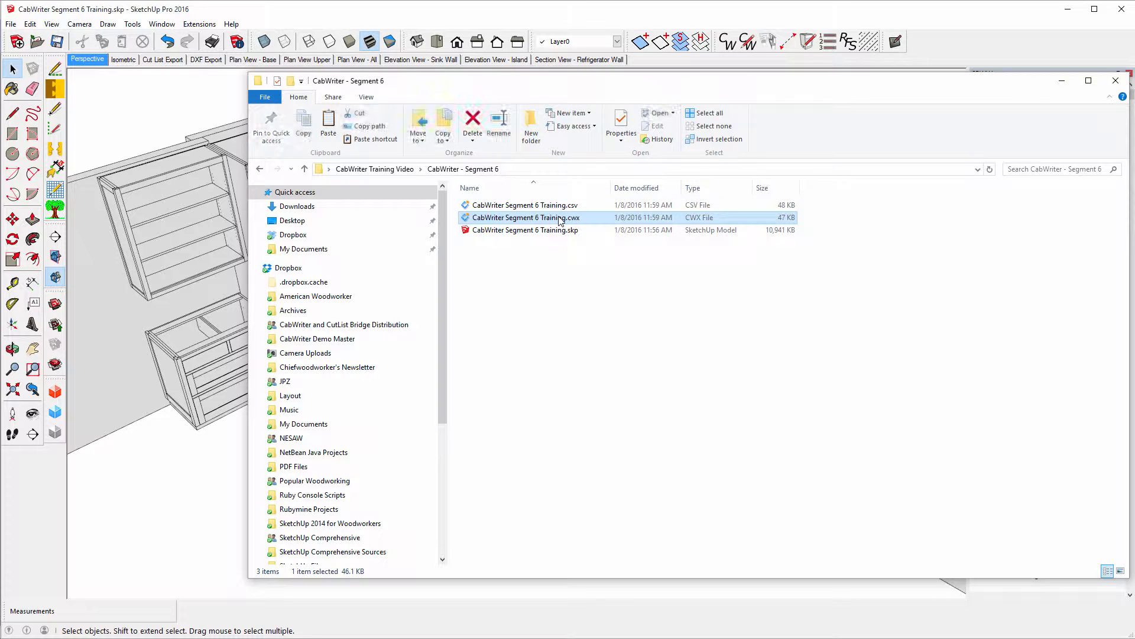
double_click(487, 218)
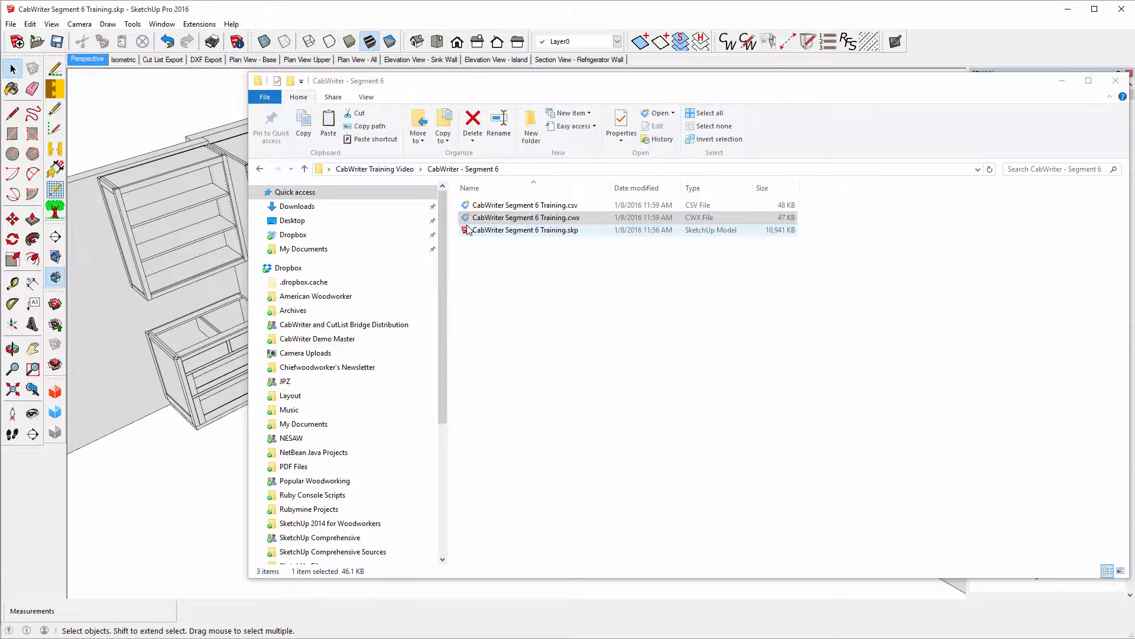
left_click(472, 219)
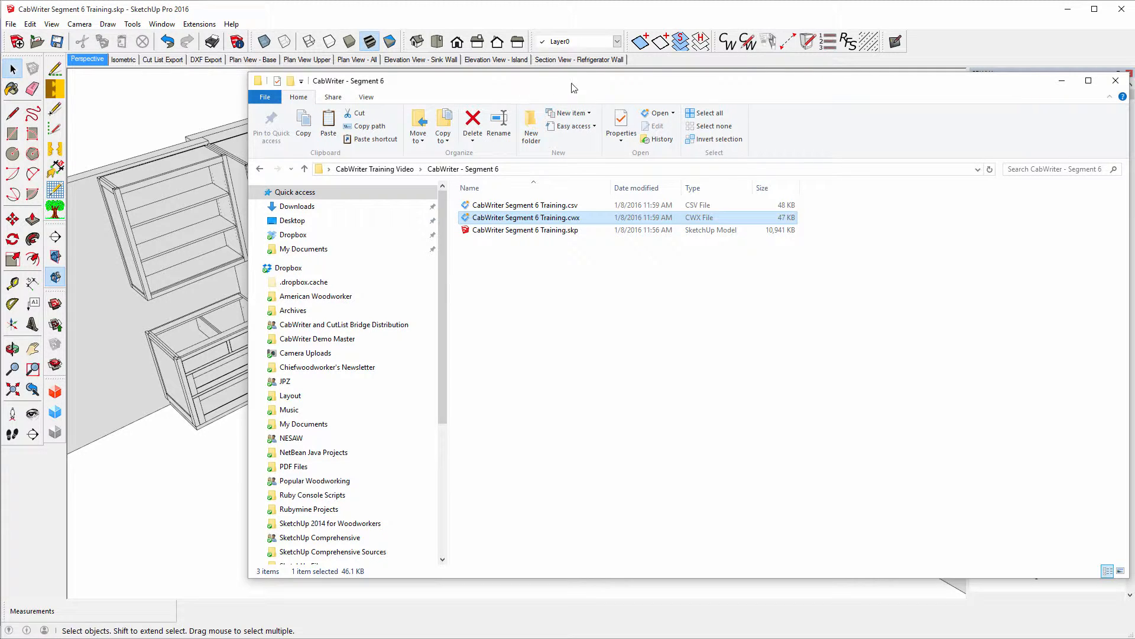
left_click_drag(667, 89, 1134, 26)
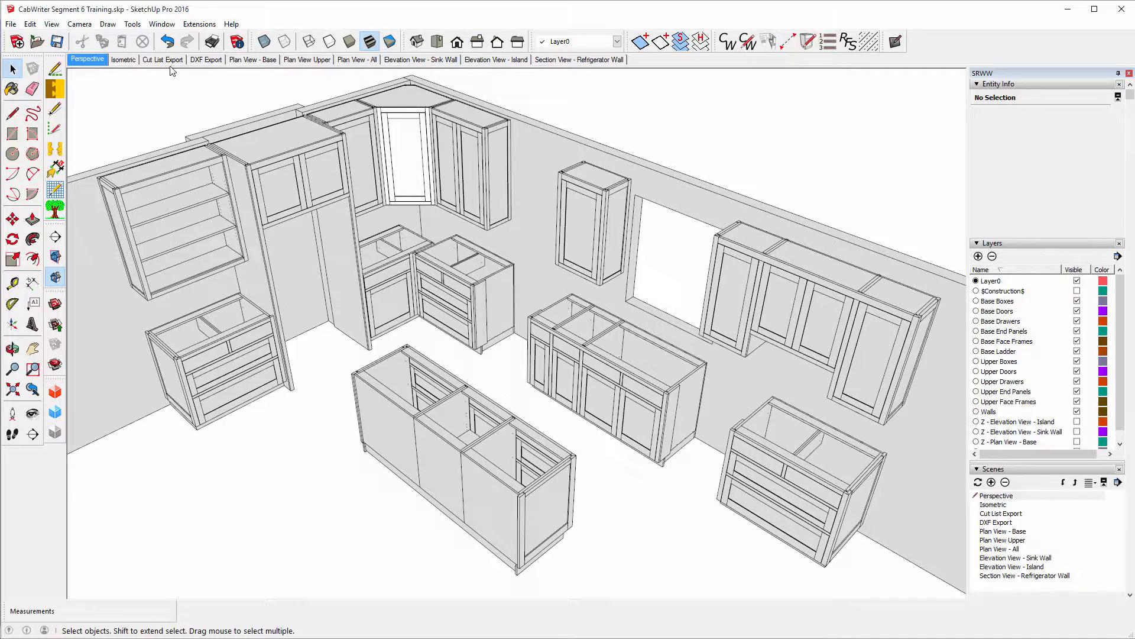
- In SketchUp, export everything visible in the DXF Export scene to DXF with CutList Bridge
left_click(152, 62)
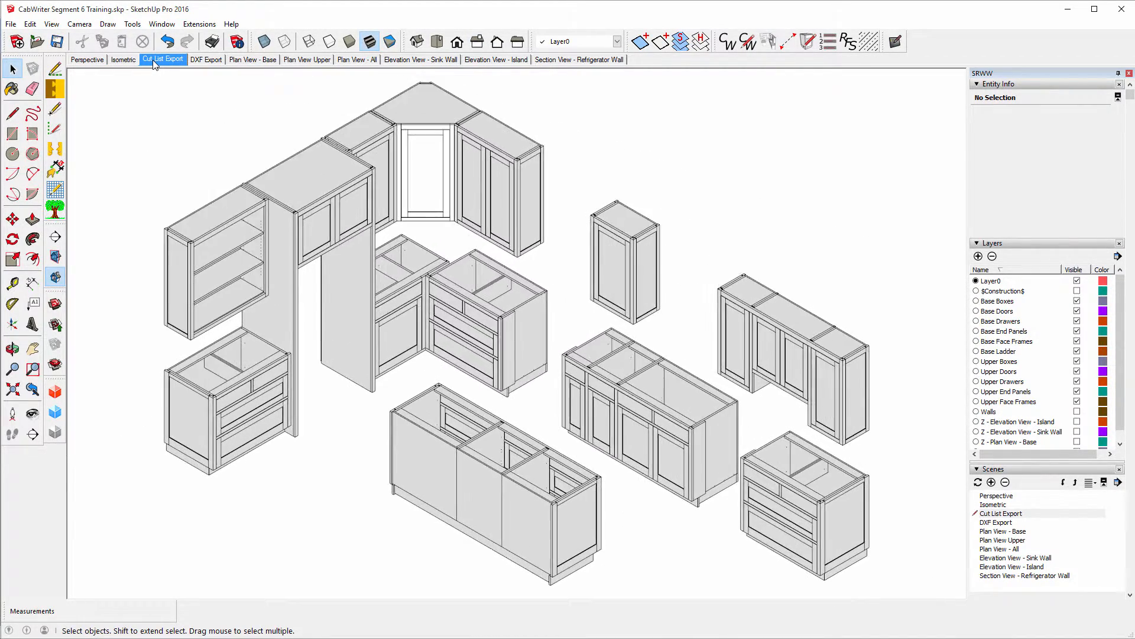
left_click(207, 61)
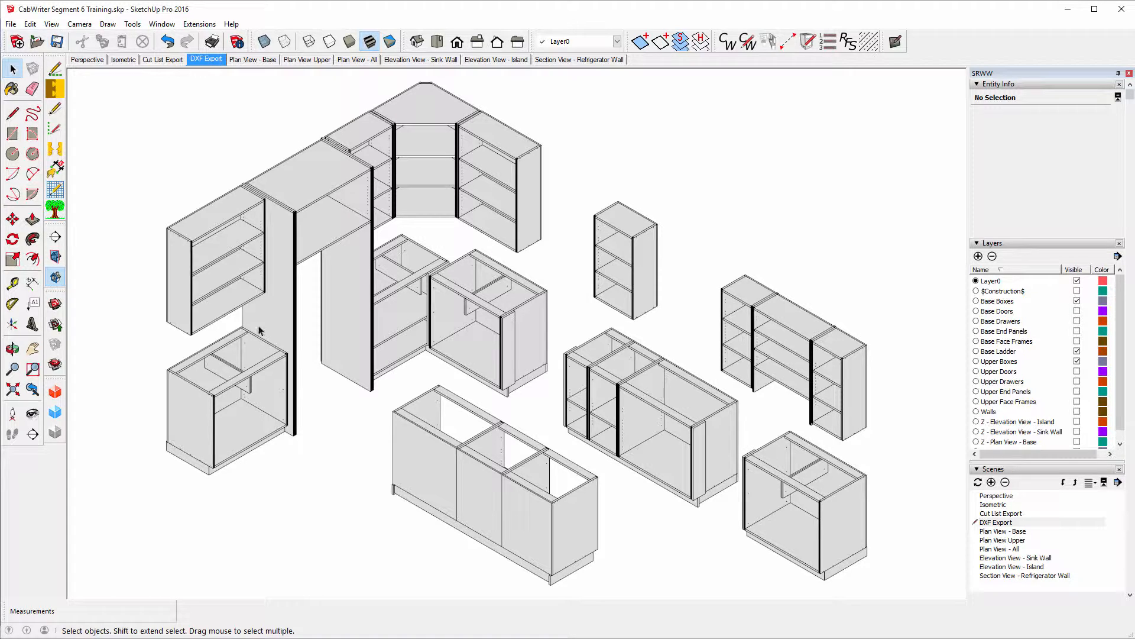
left_click(29, 24)
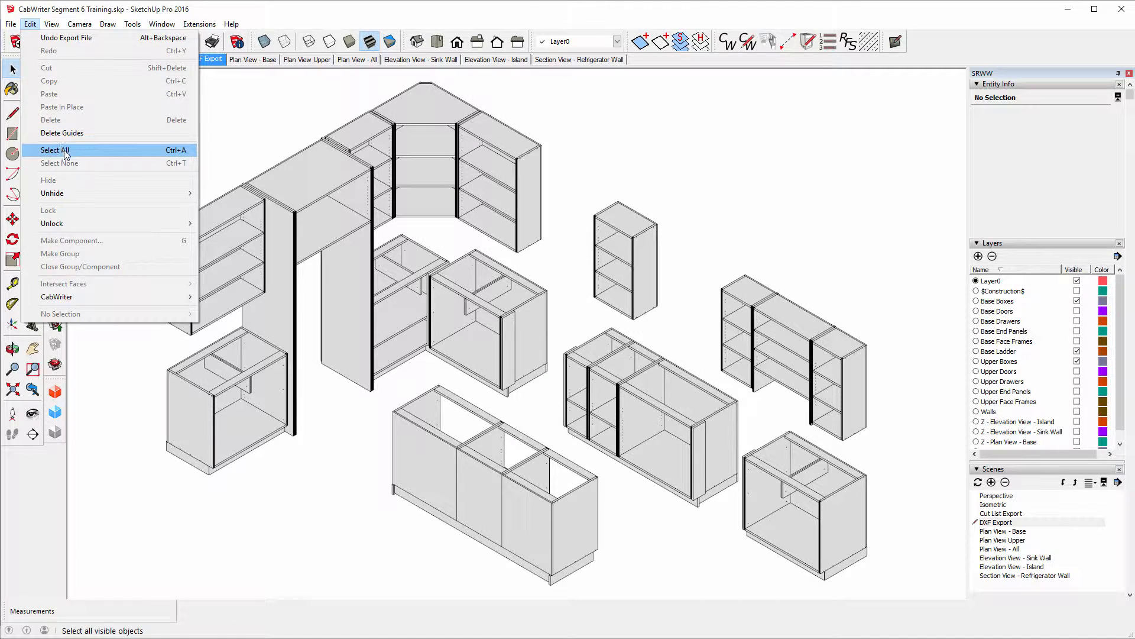
left_click(61, 150)
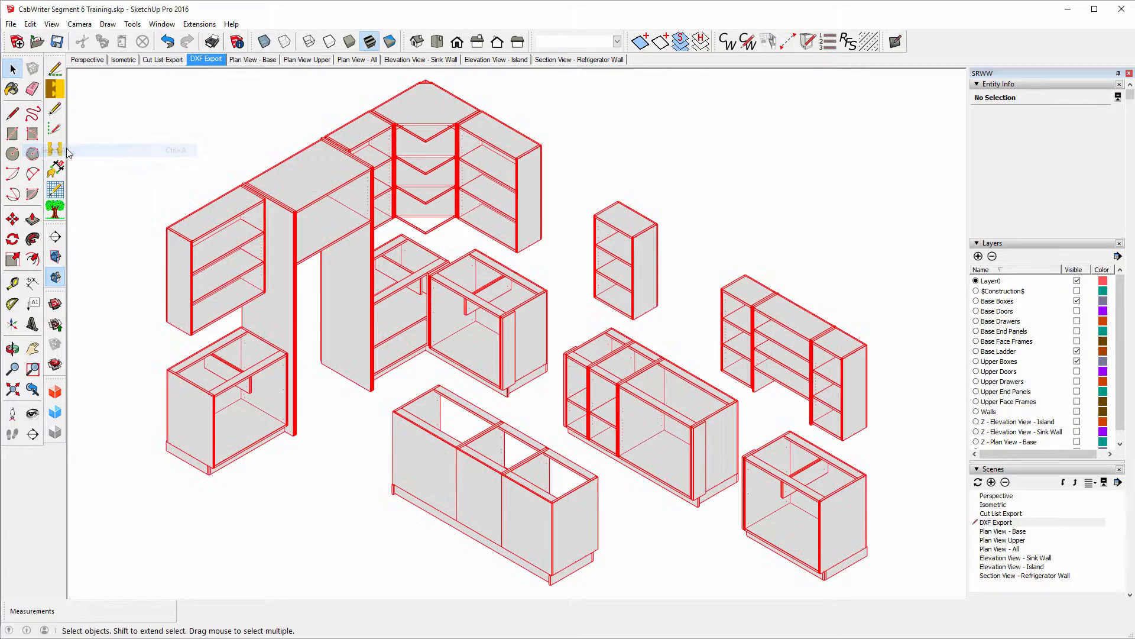
left_click(10, 24)
mouse_move(32, 268)
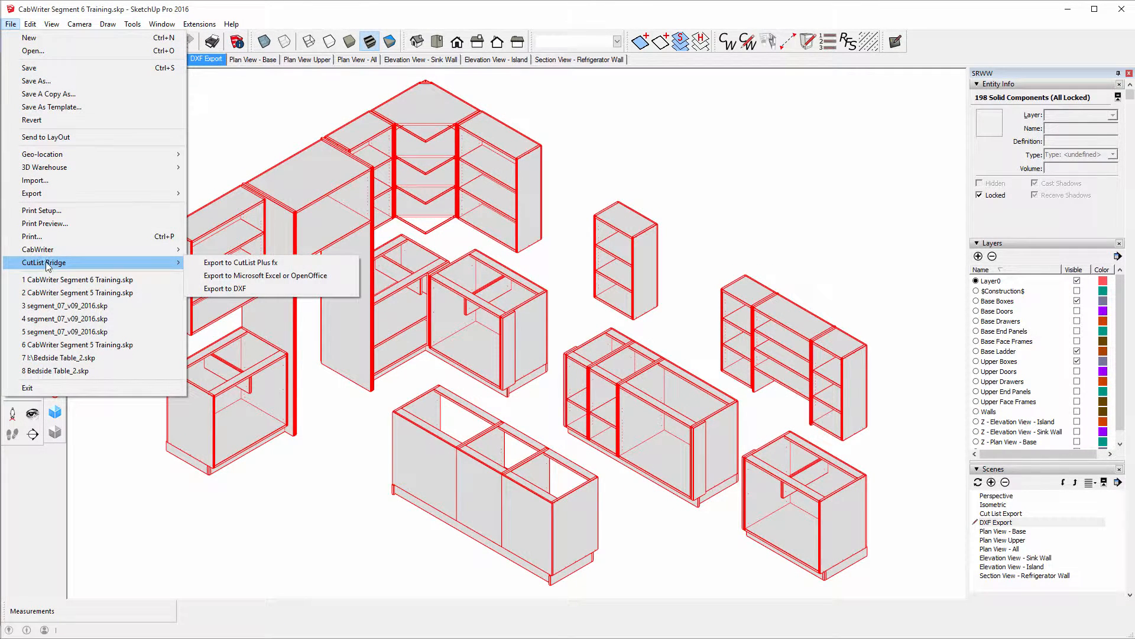
left_click(246, 290)
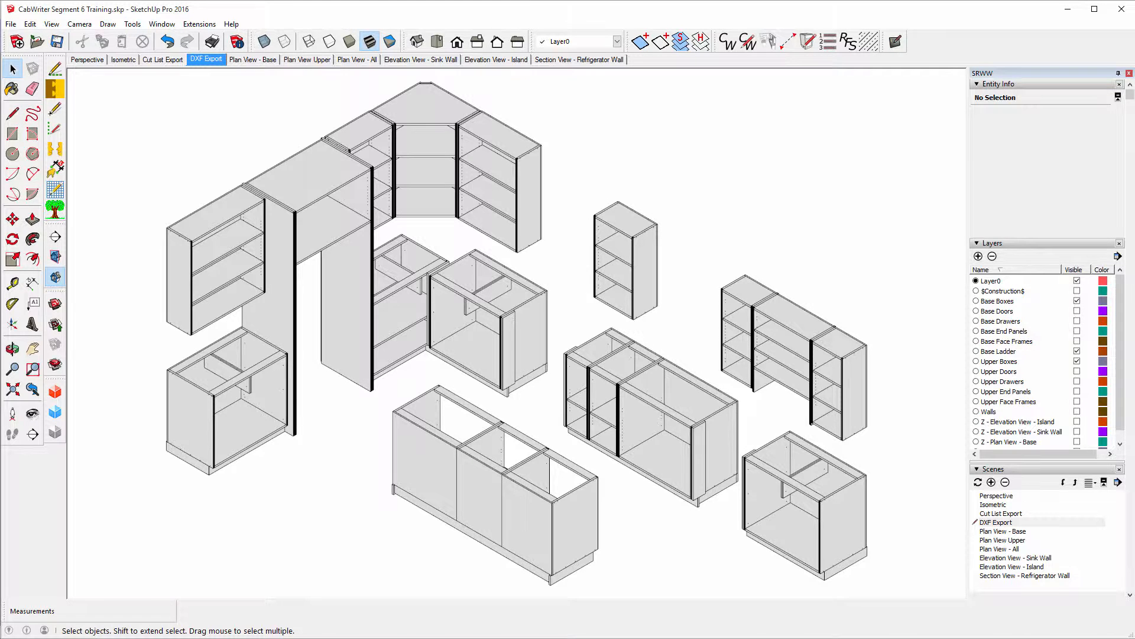
- Open the CabWriter Segment 6 Training folder in File Explorer and review the exported DXF files
mouse_move(1134, 125)
left_mouse_down()
mouse_move(541, 129)
mouse_move(425, 127)
mouse_move(398, 115)
left_mouse_up()
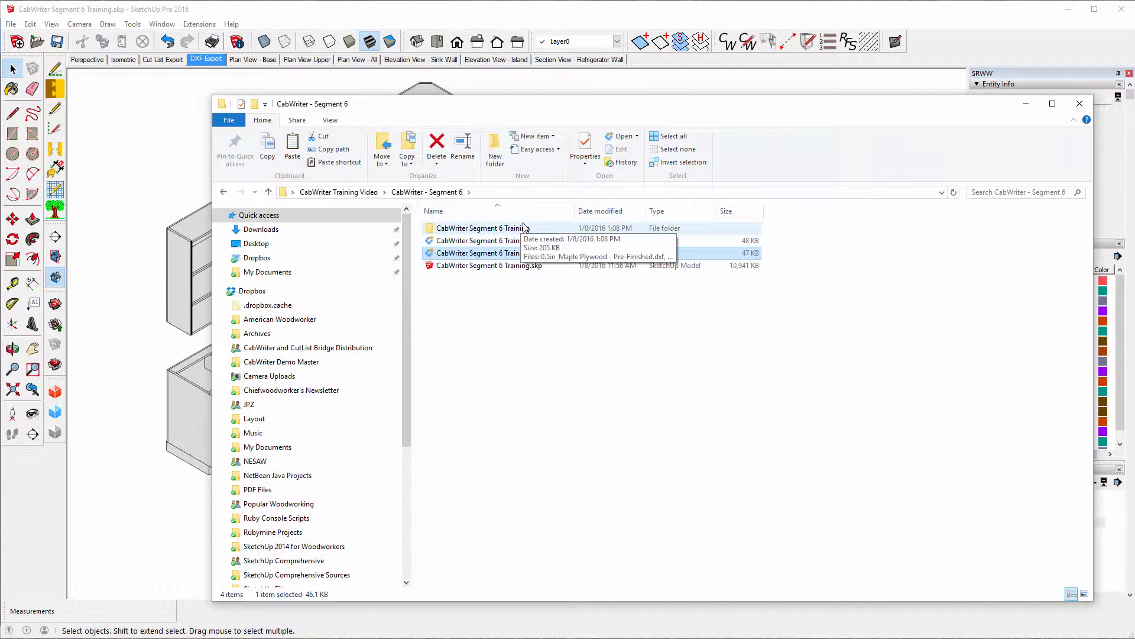
double_click(473, 228)
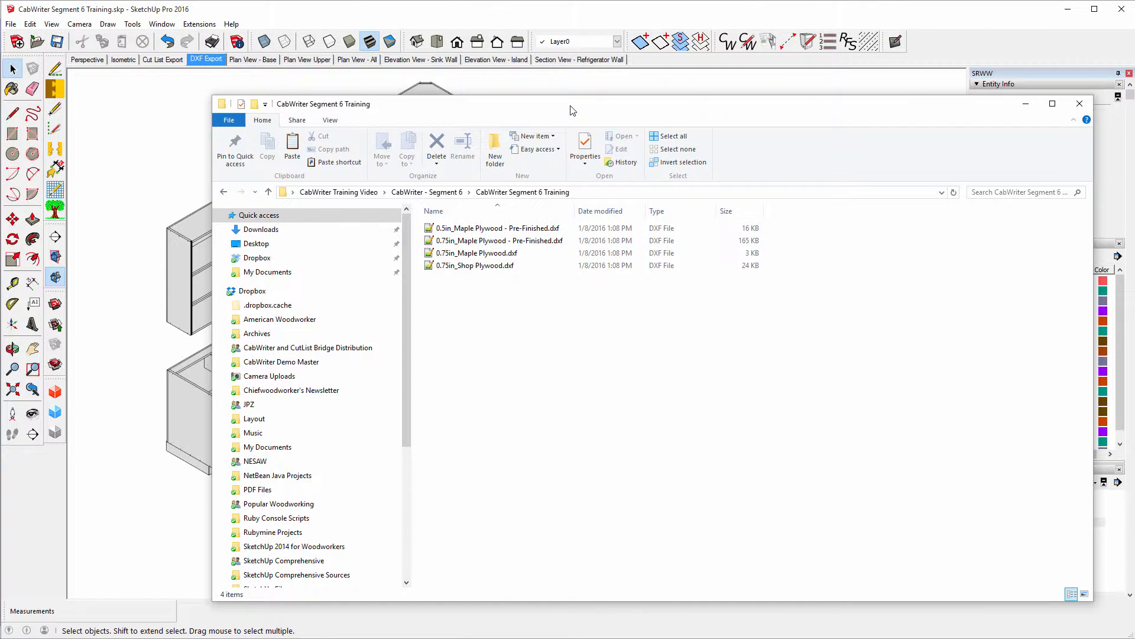
left_click_drag(575, 105, 1134, 21)
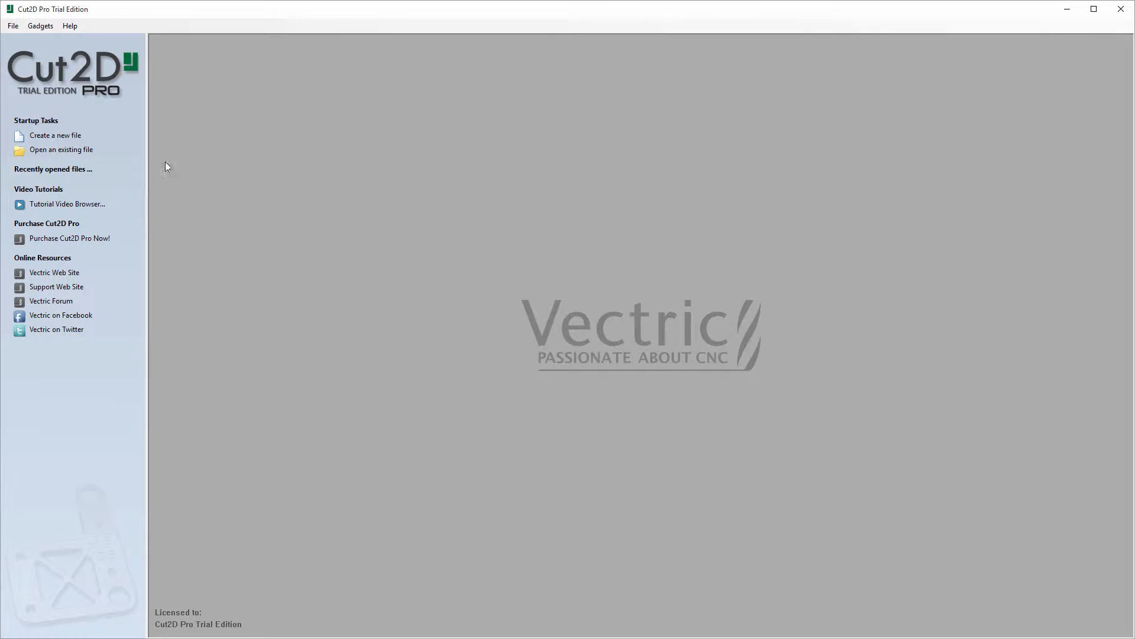
- In Cut2D Pro, create a new job 96.5 inches wide, 48.5 inches high and 0.75 inches thick
left_click(60, 137)
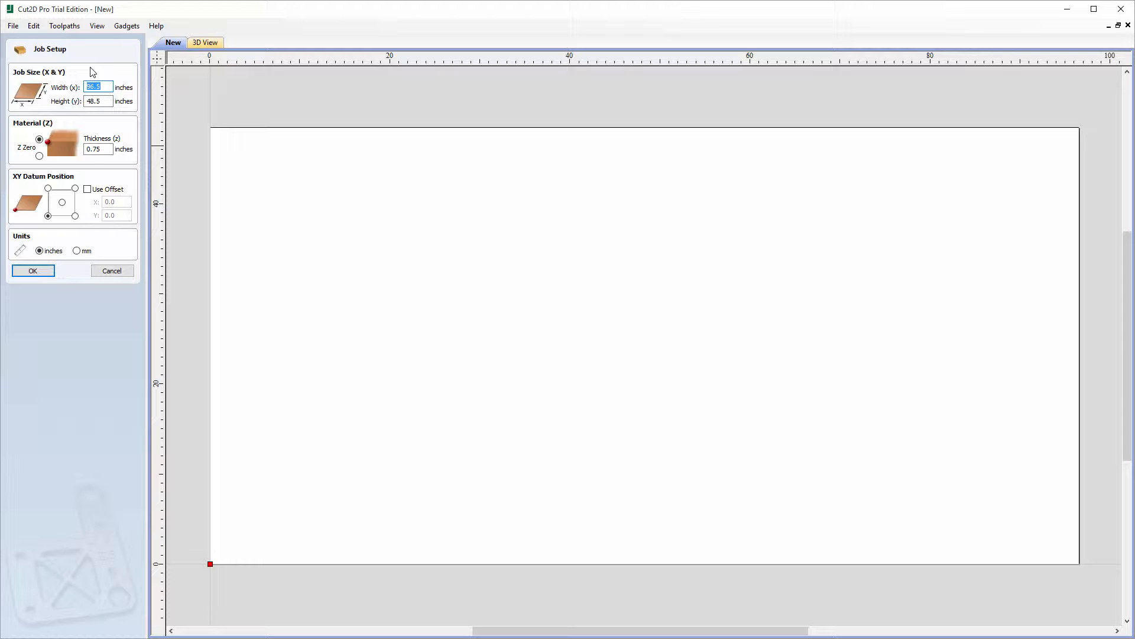
left_click(33, 270)
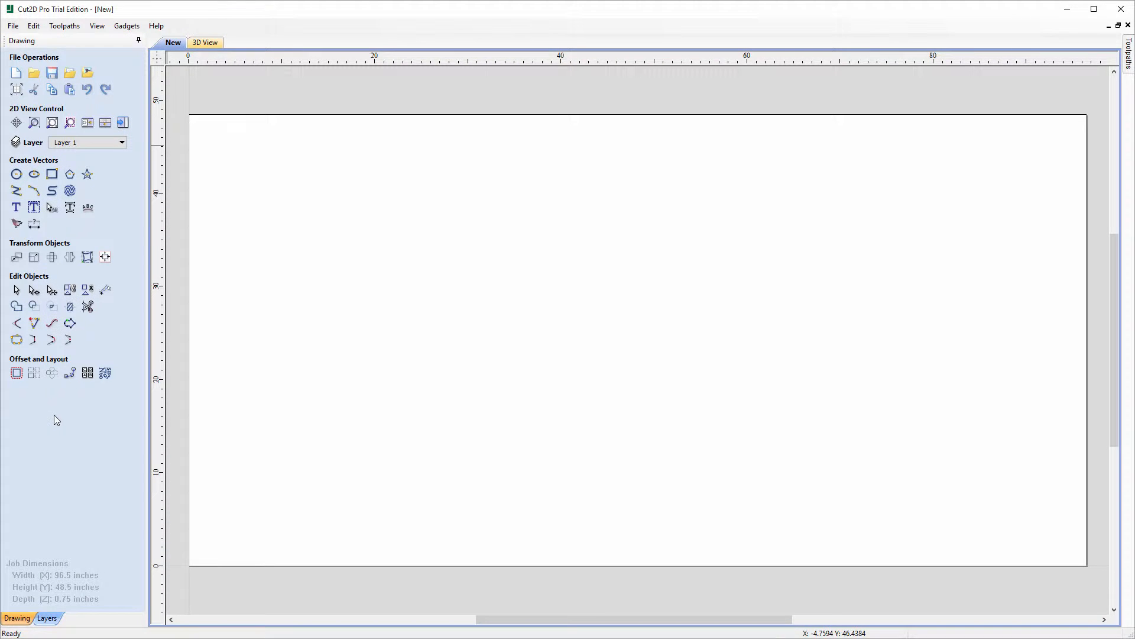
- Import the vectors from 0.75in_Maple Plywood - Pre-Finished.dxf in the CabWriter Segment 6 Training folder into the job
left_click(14, 29)
mouse_move(36, 162)
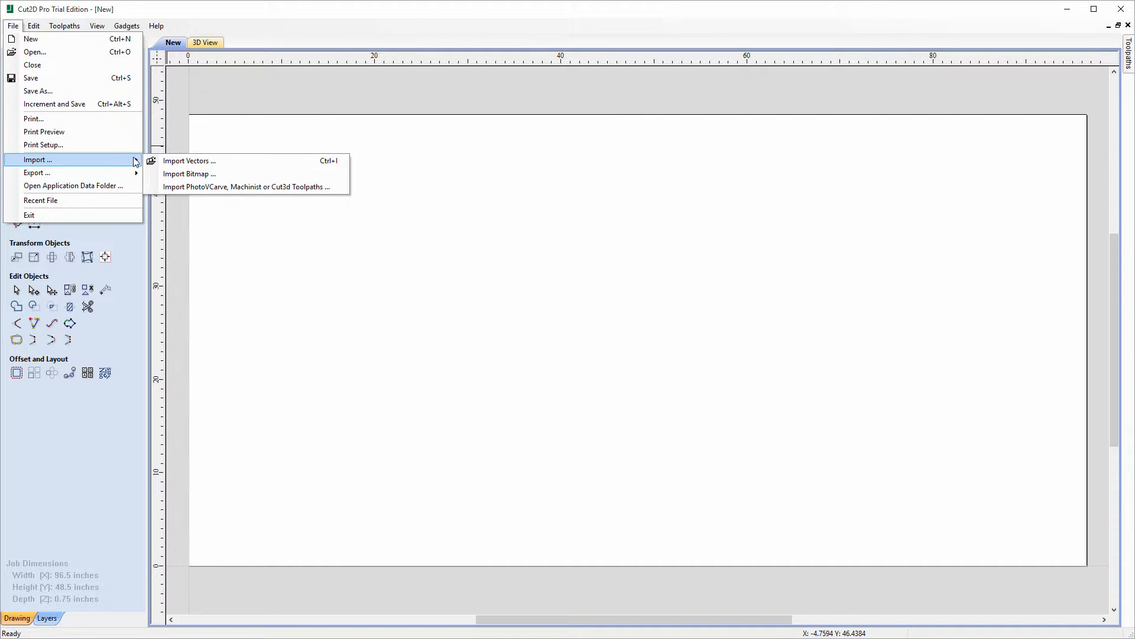
left_click(191, 162)
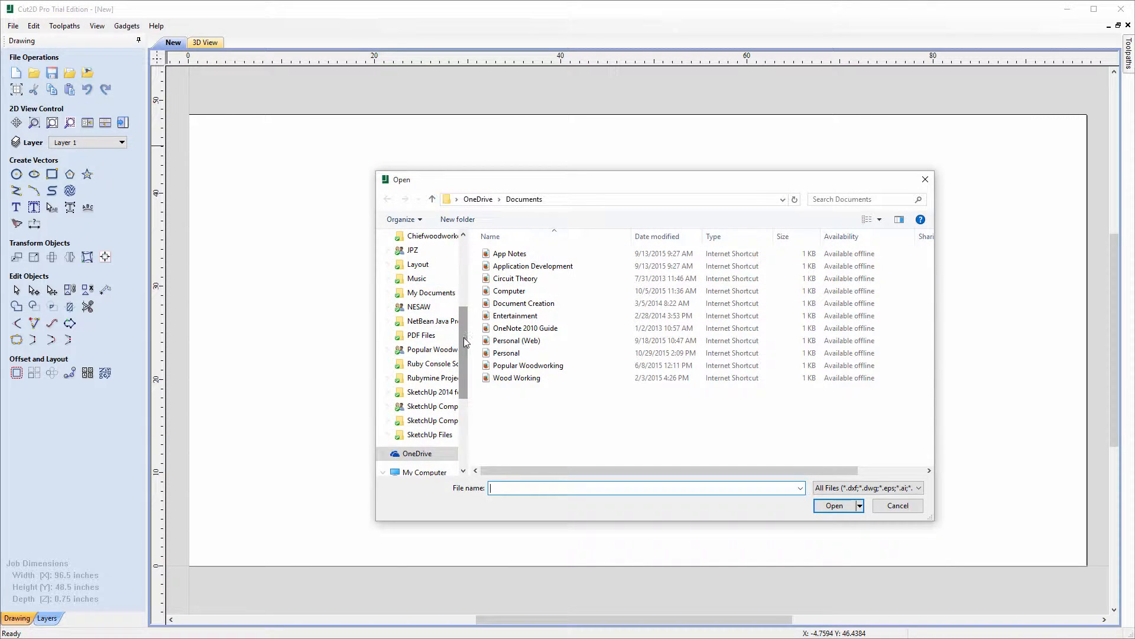
left_click_drag(464, 346, 478, 264)
left_click(409, 271)
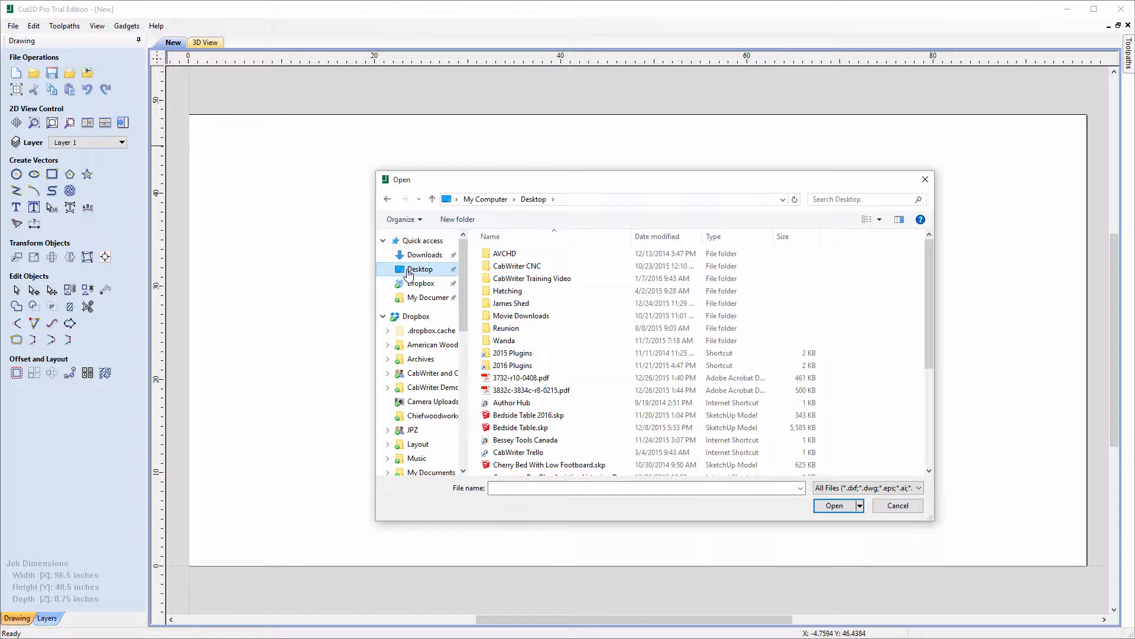
left_click(551, 280)
double_click(552, 281)
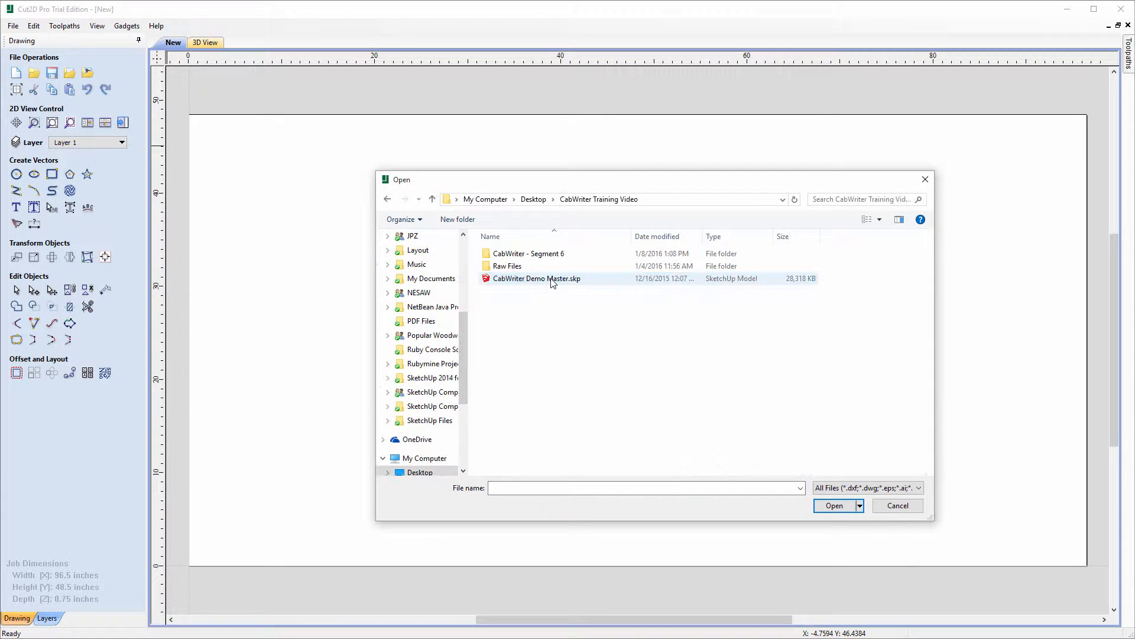
double_click(516, 254)
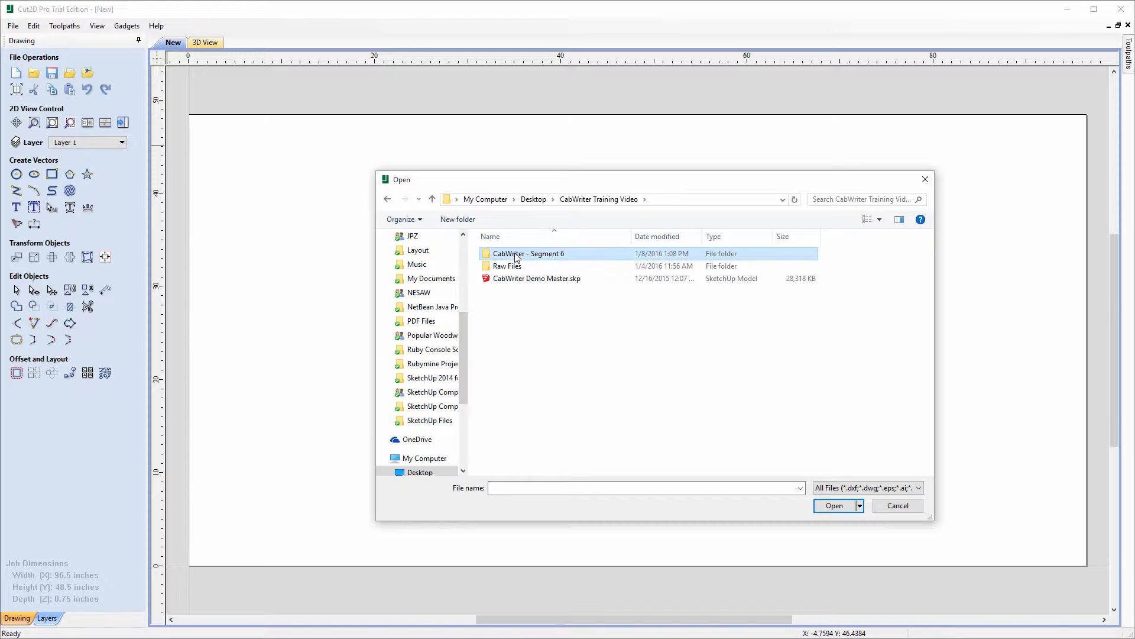
double_click(516, 255)
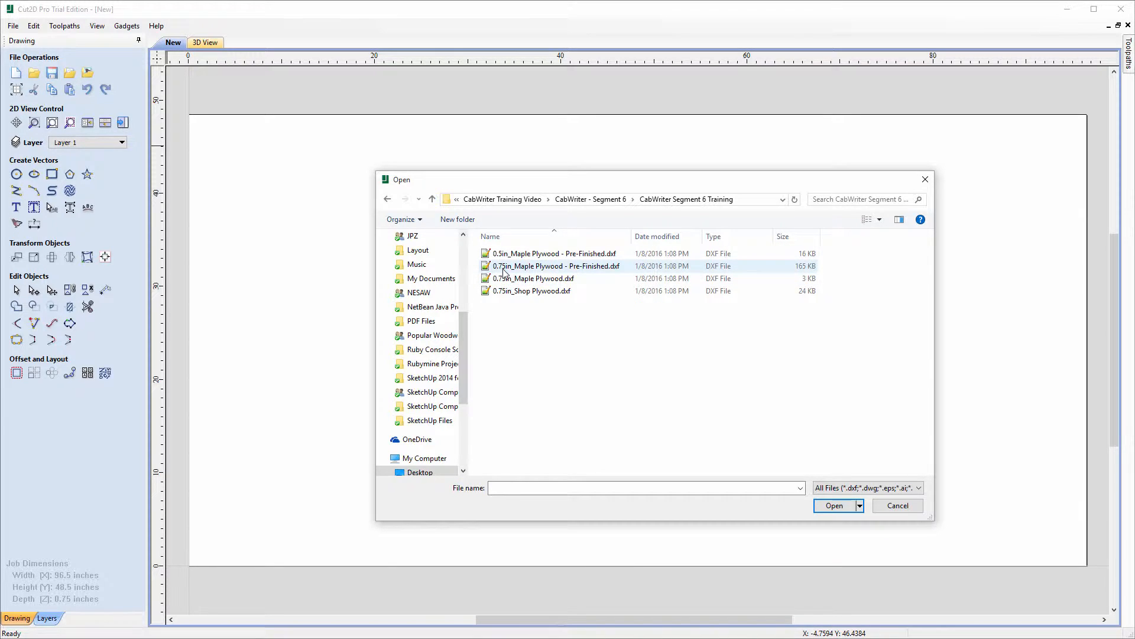
left_click(600, 271)
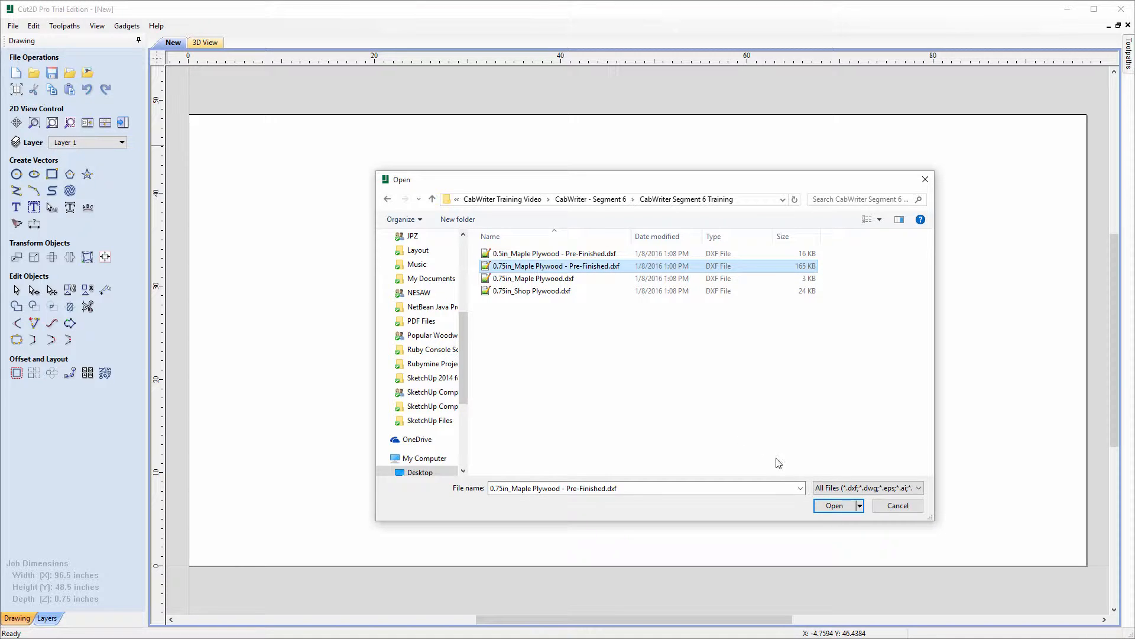
left_click(833, 505)
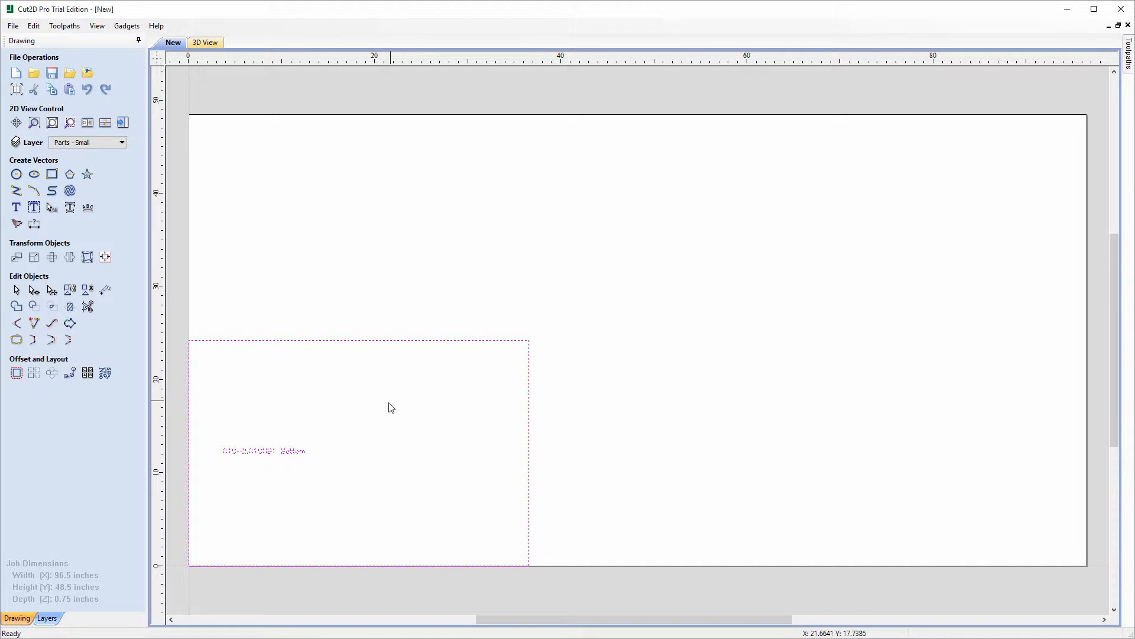
- Examine how the imported cabinet parts are laid out relative to the material sheet along their full extent
scroll(441, 310, "down", 1)
scroll(438, 311, "down", 2)
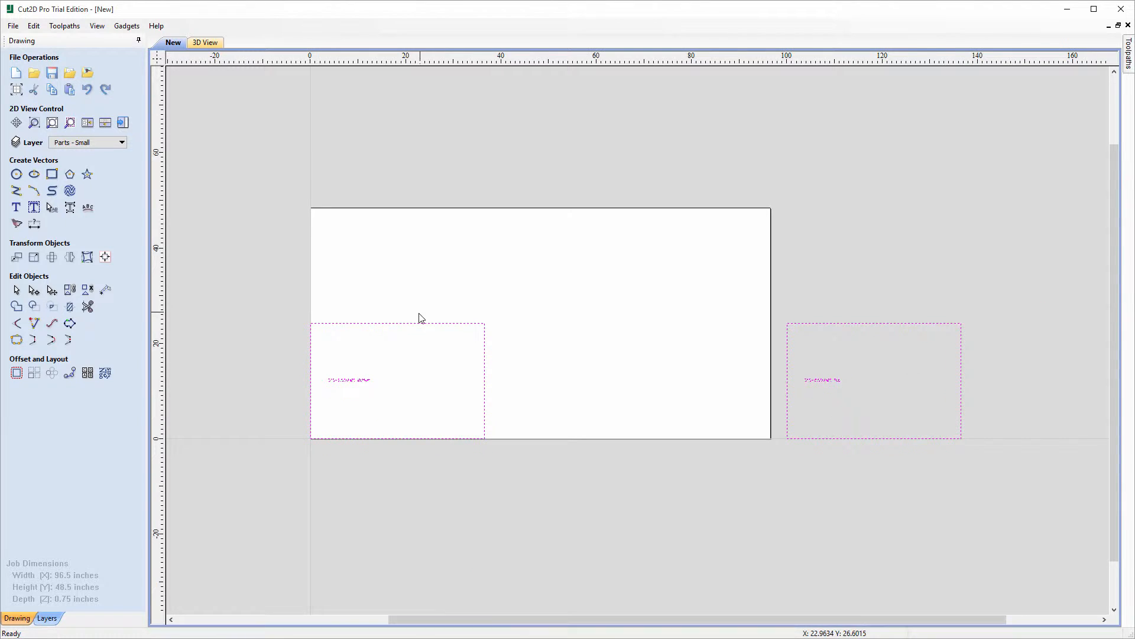
scroll(414, 323, "down", 4)
scroll(411, 325, "down", 6)
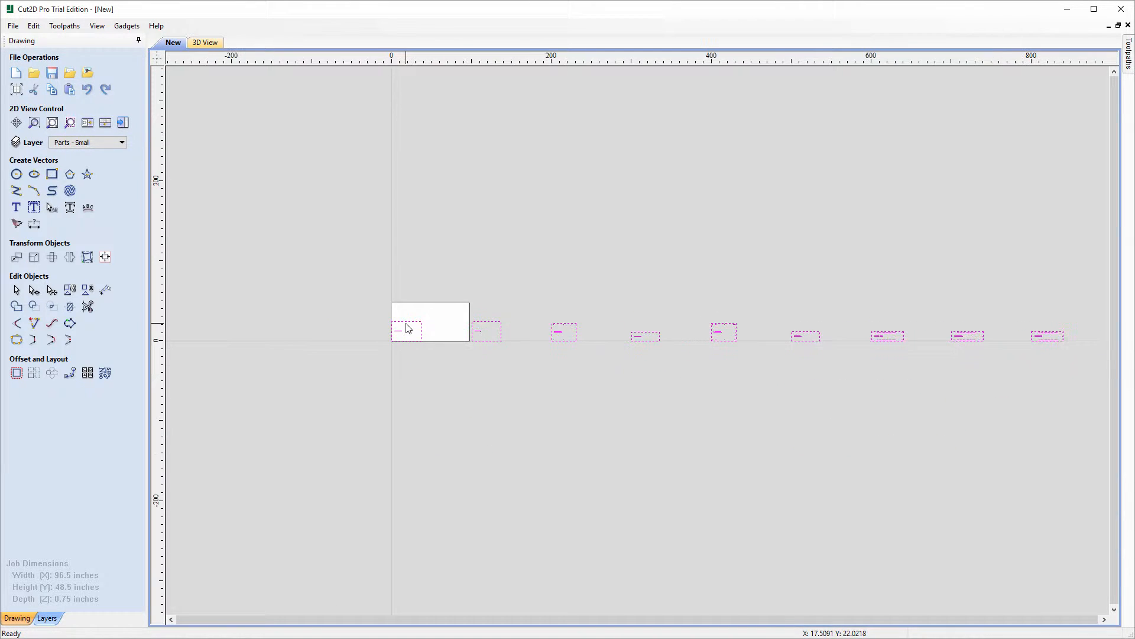
scroll(409, 328, "down", 3)
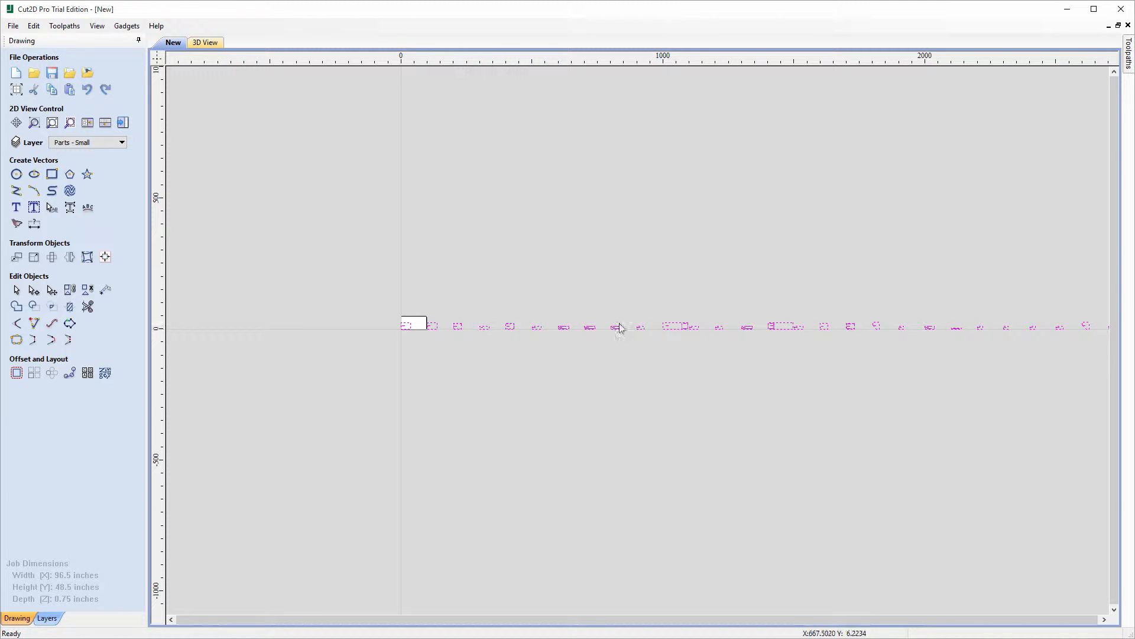
scroll(469, 319, "down", 3)
scroll(468, 321, "down", 3)
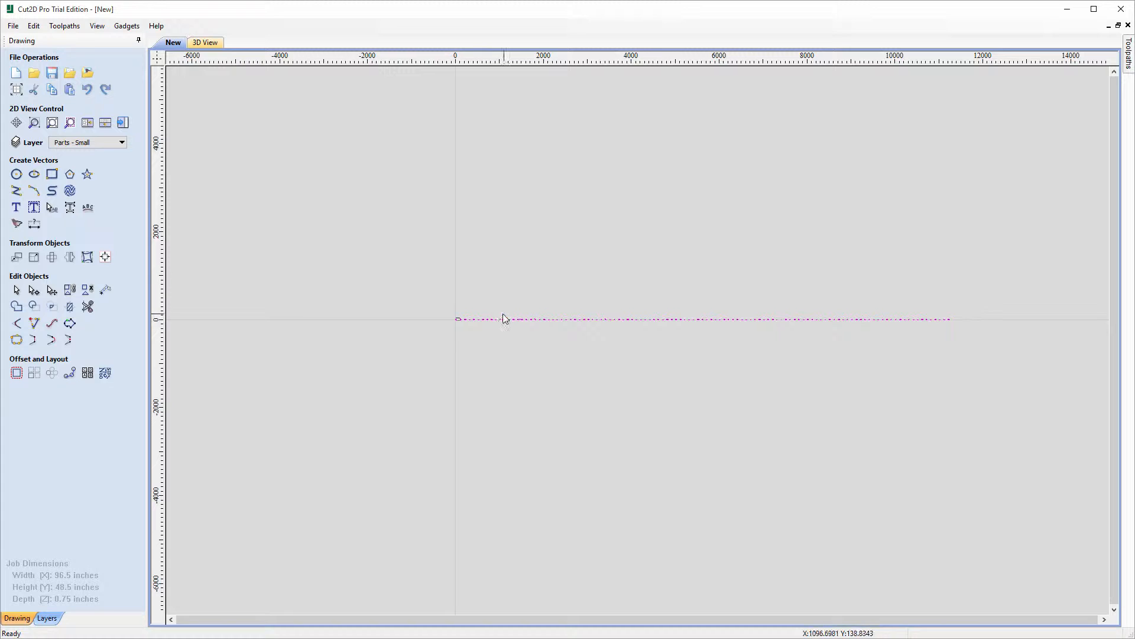
scroll(503, 313, "up", 1)
scroll(502, 314, "up", 6)
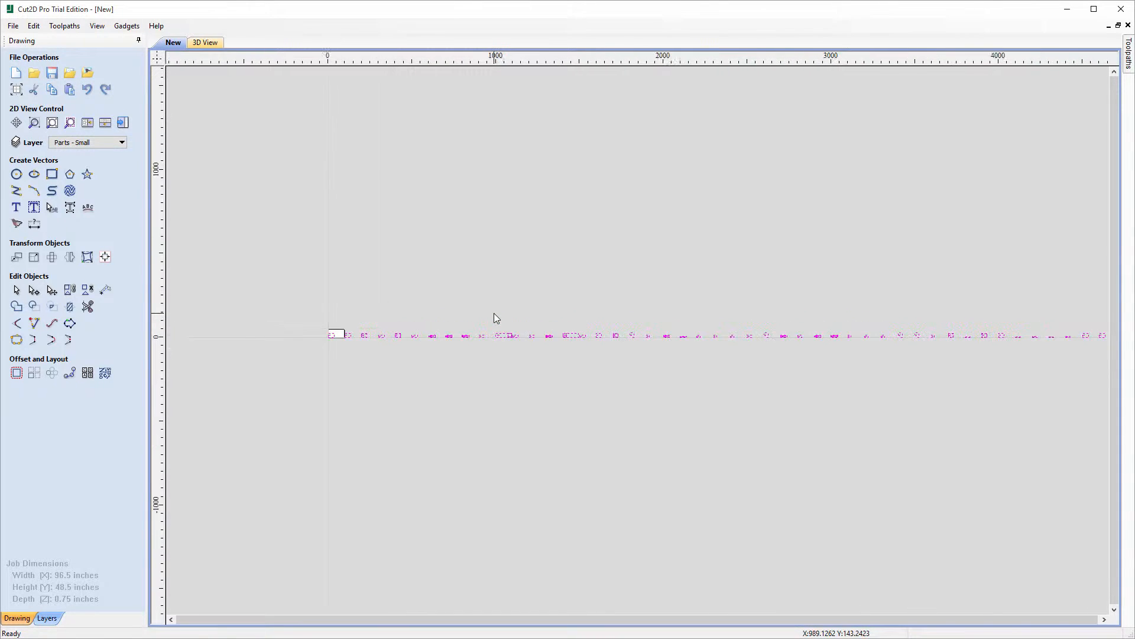
- Preview the nesting of the imported parts with the current Nest Parts settings and show the whole drawing
left_click(106, 374)
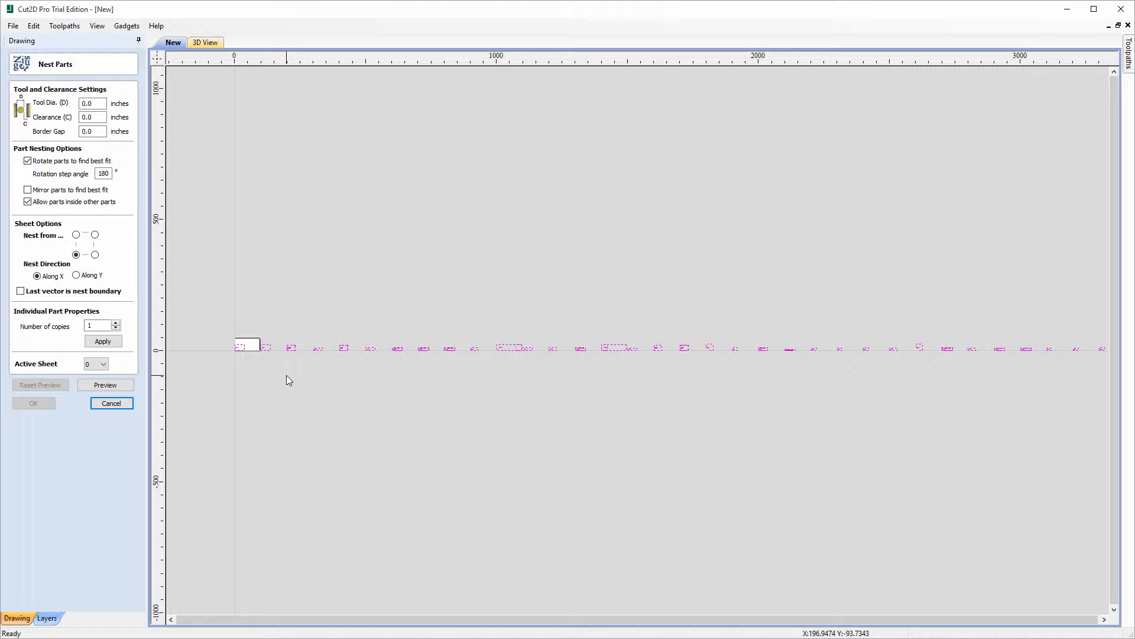
left_click(99, 386)
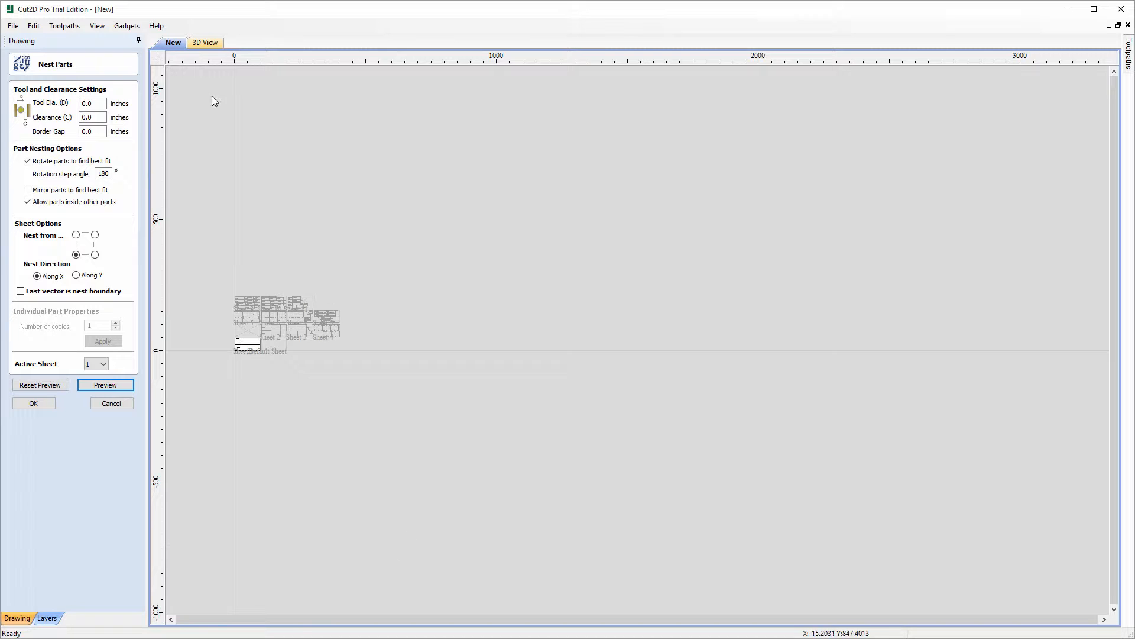
left_click(101, 28)
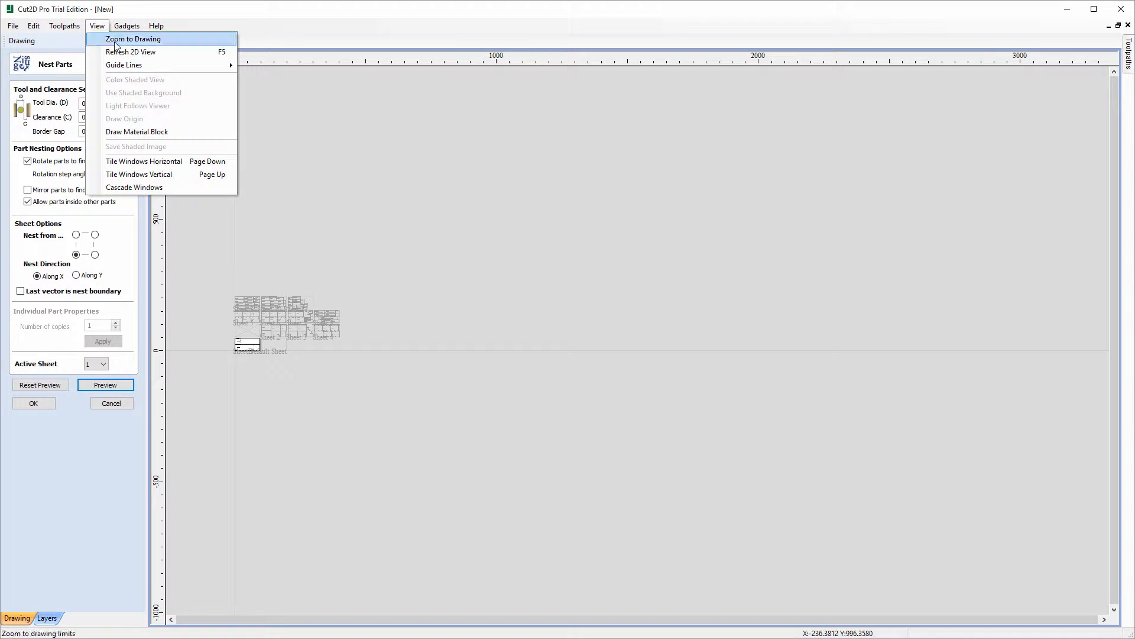
left_click(115, 42)
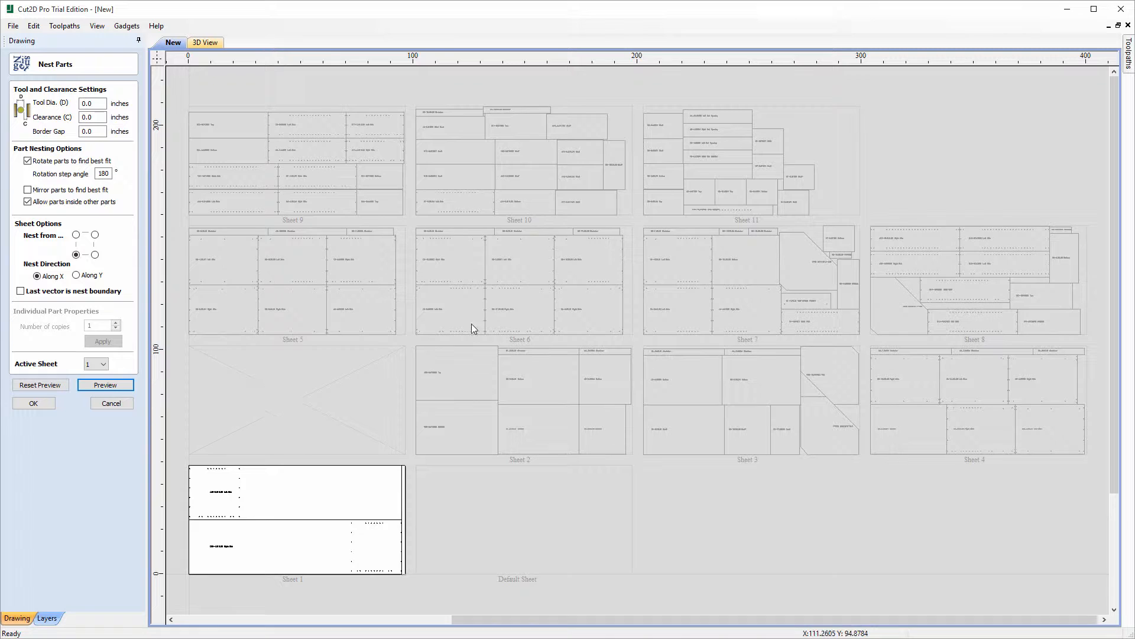
- Make sheet 9 the active sheet, examine its nested parts, labels and hole patterns, and return to the overview of all sheets
left_click(311, 172)
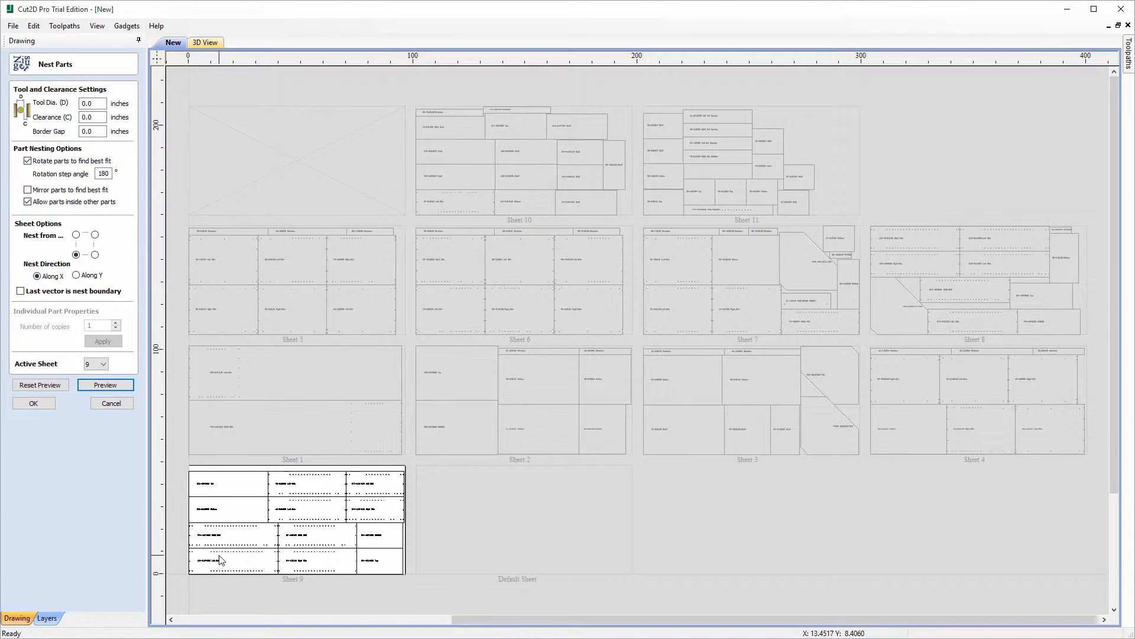
scroll(200, 591, "up", 5)
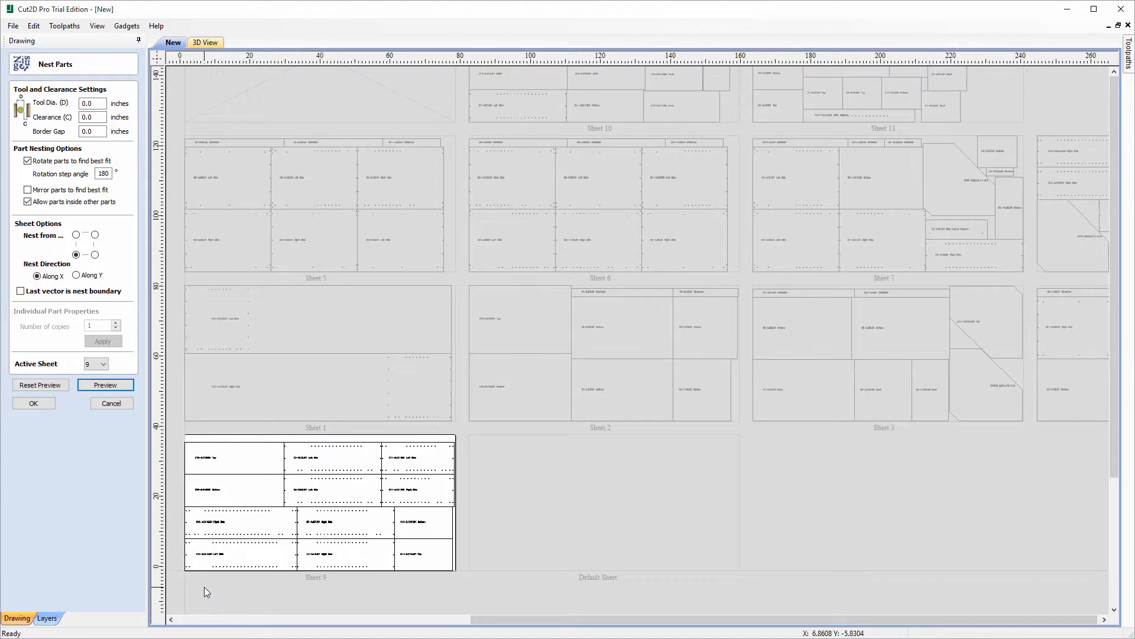
left_click(282, 391)
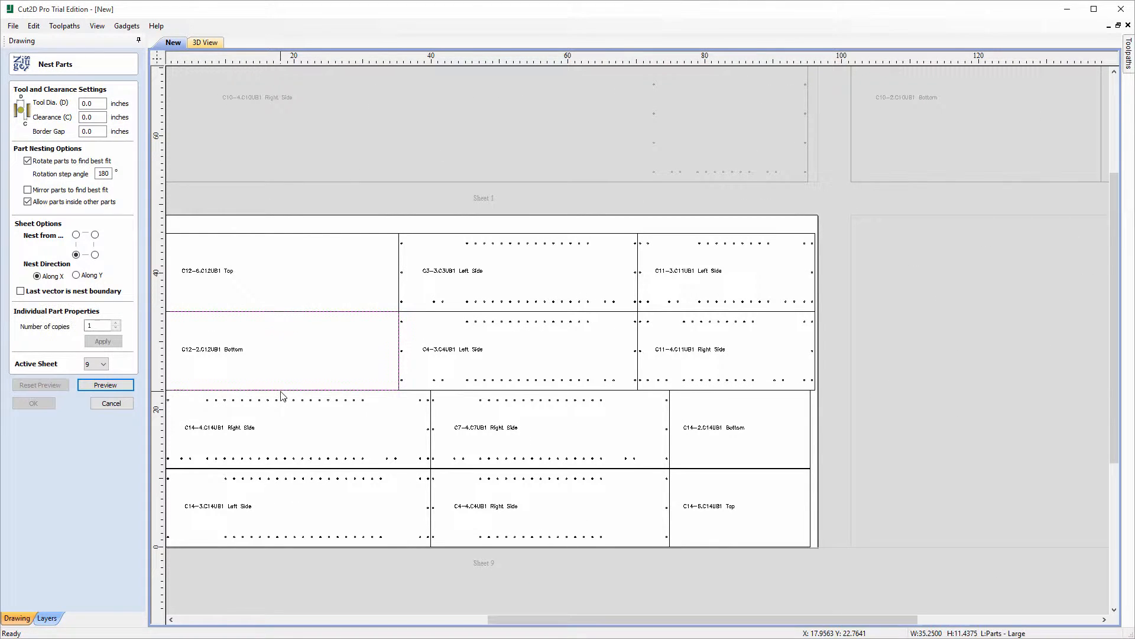
left_click(388, 377)
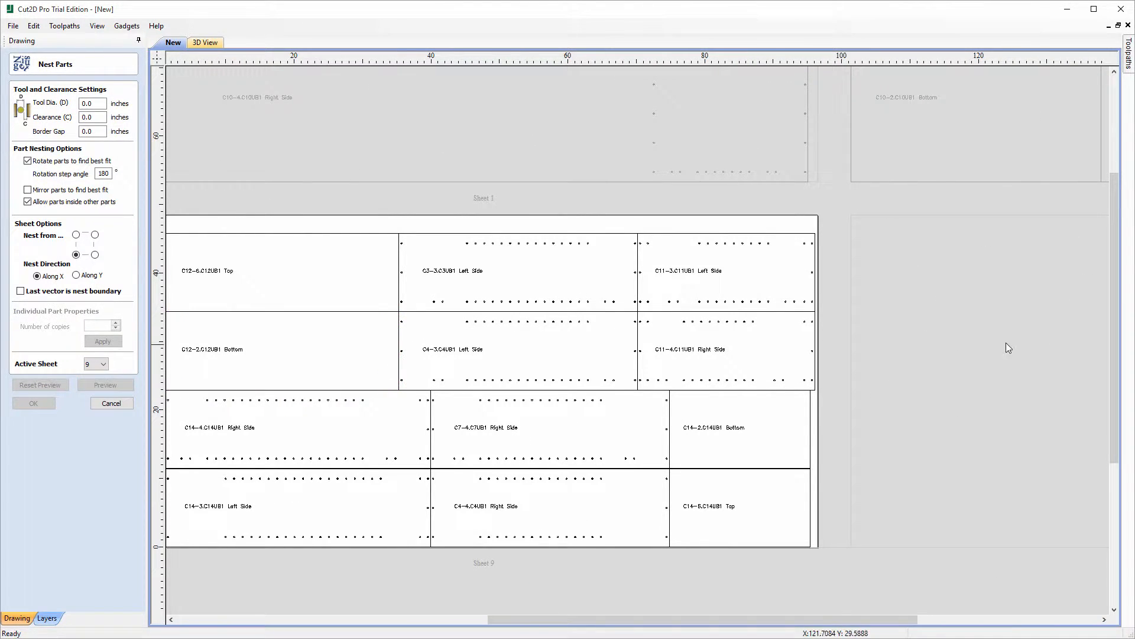
scroll(952, 433, "down", 2)
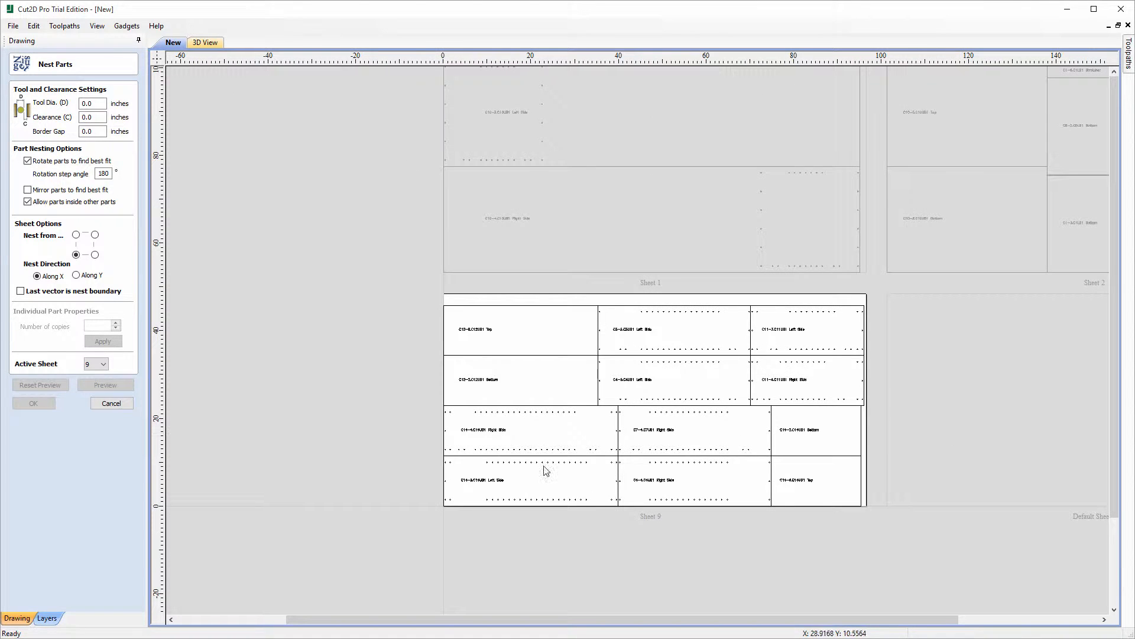
scroll(610, 518, "up", 2)
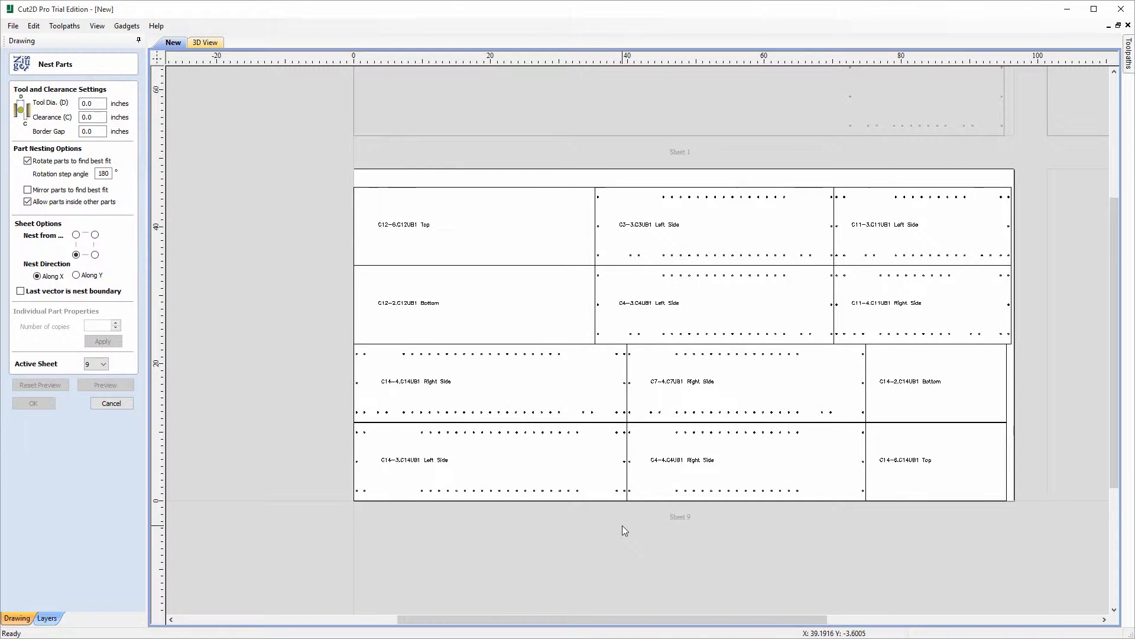
scroll(622, 525, "up", 1)
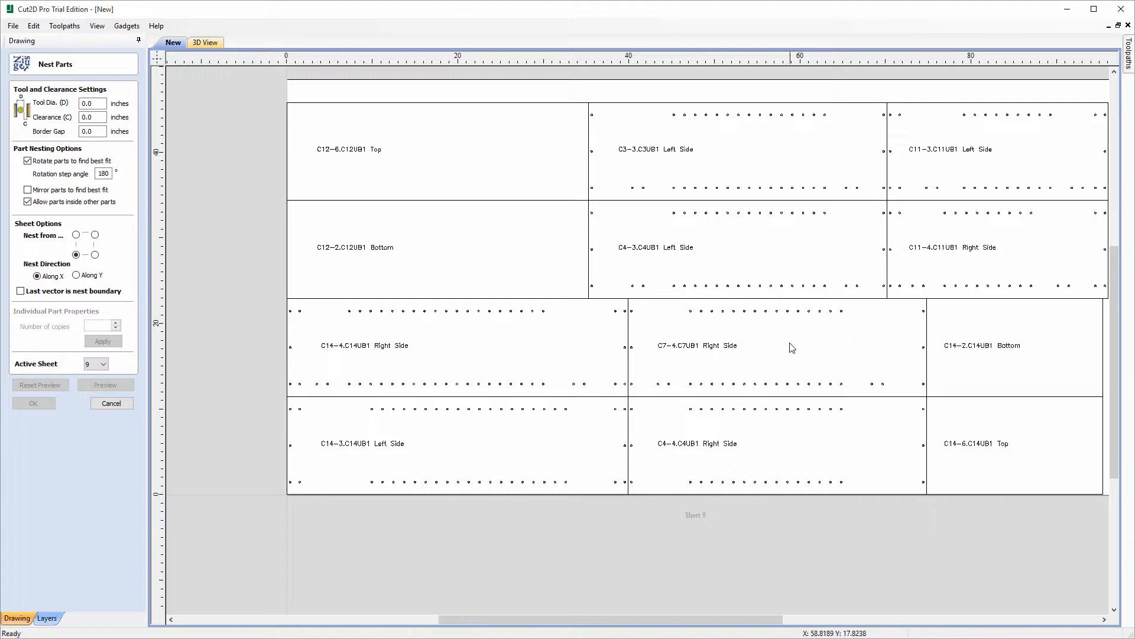
scroll(491, 402, "down", 2)
scroll(467, 412, "down", 5)
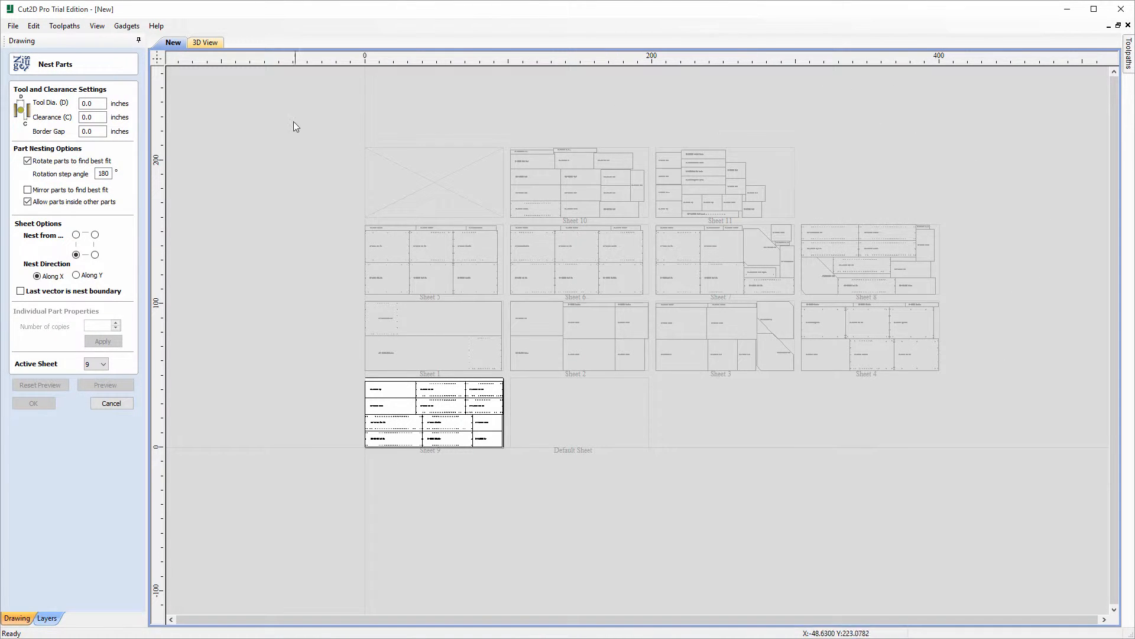
left_click(97, 27)
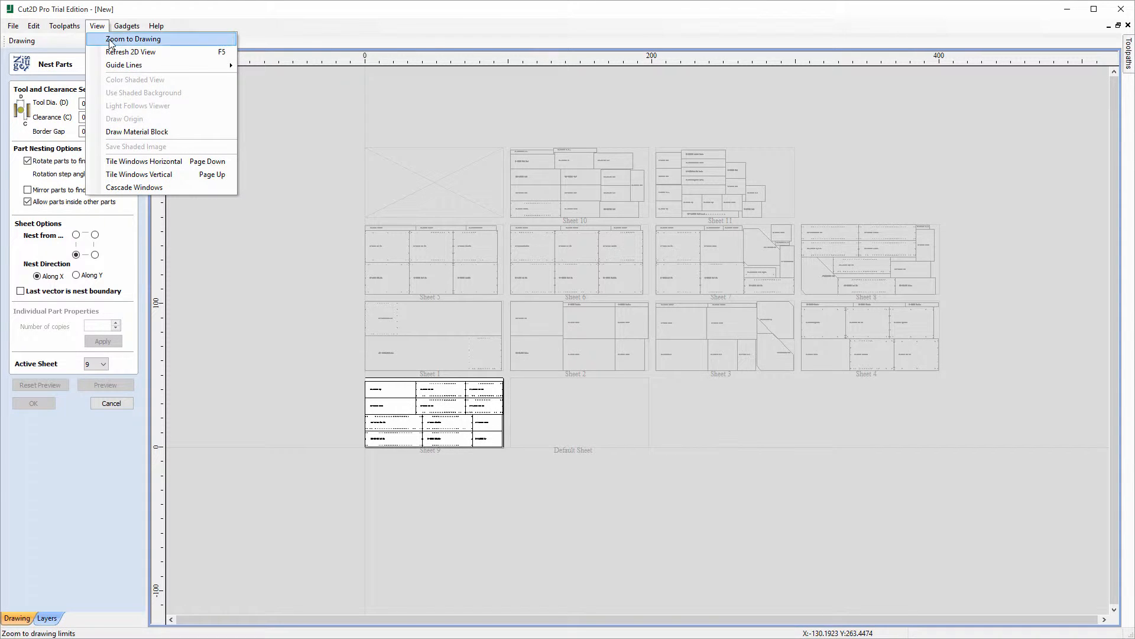
left_click(109, 41)
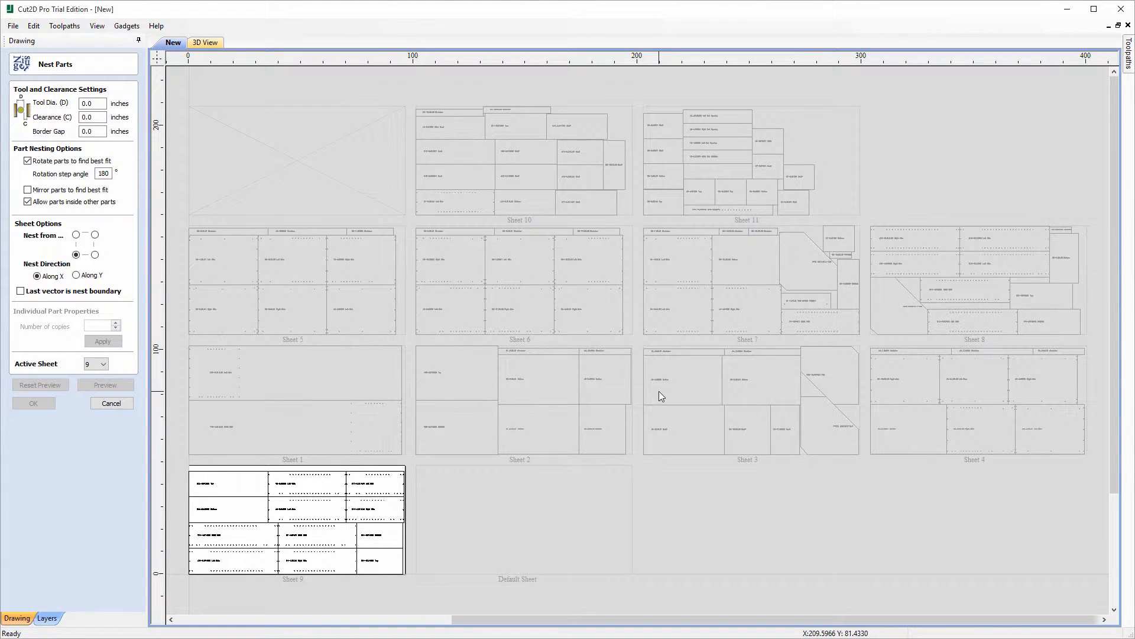